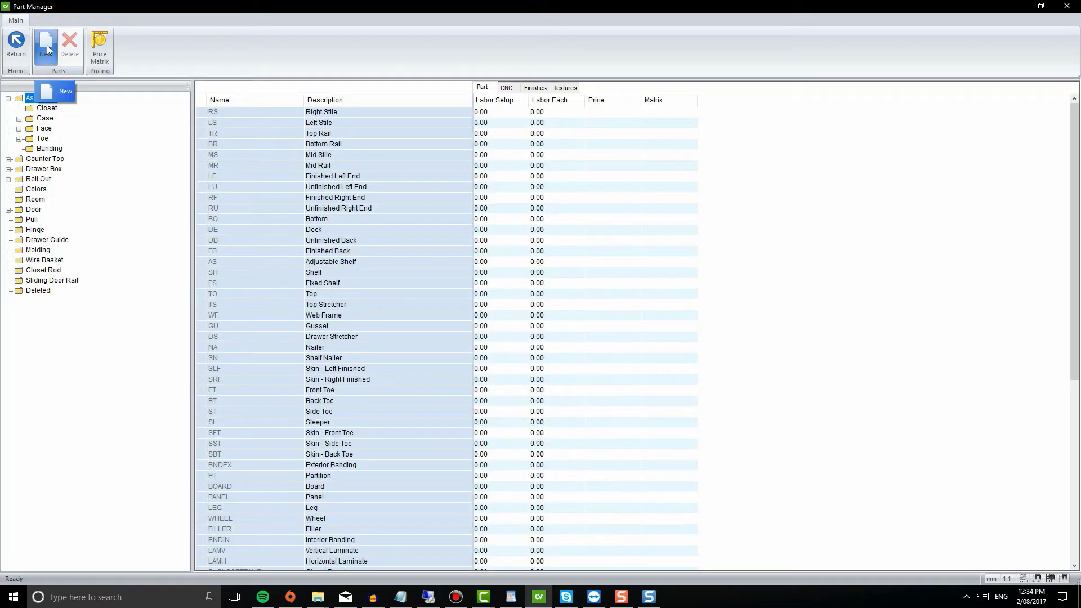
Step: Create a new part named ASN with description 'Adjustable Shelf Nose' and leave the Part Manager
click(47, 45)
text(ASN)
click(543, 309)
text(Adjustable Shelf Nose)
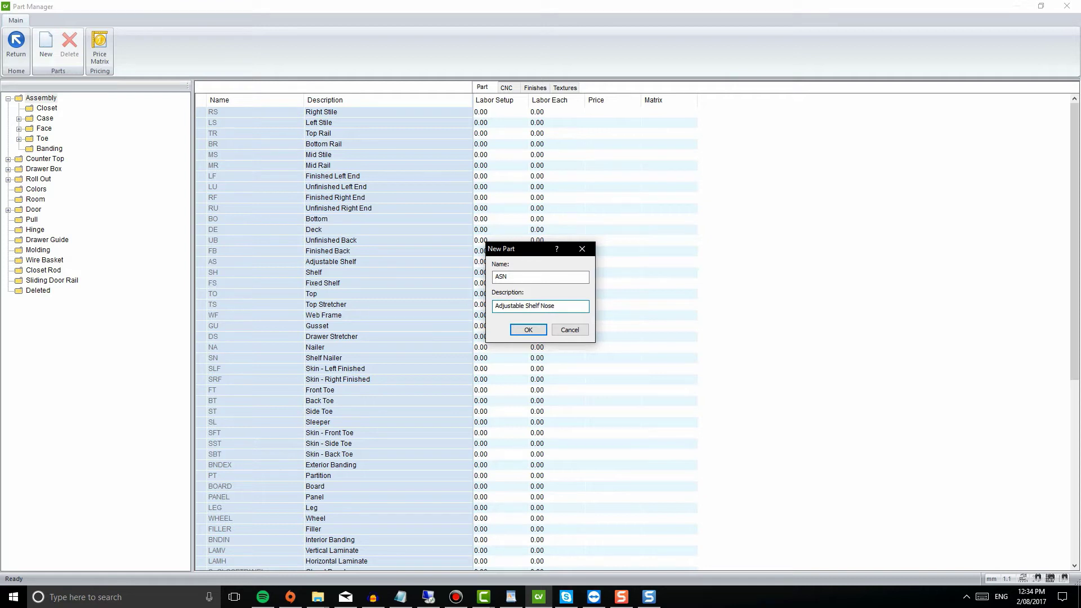
click(529, 330)
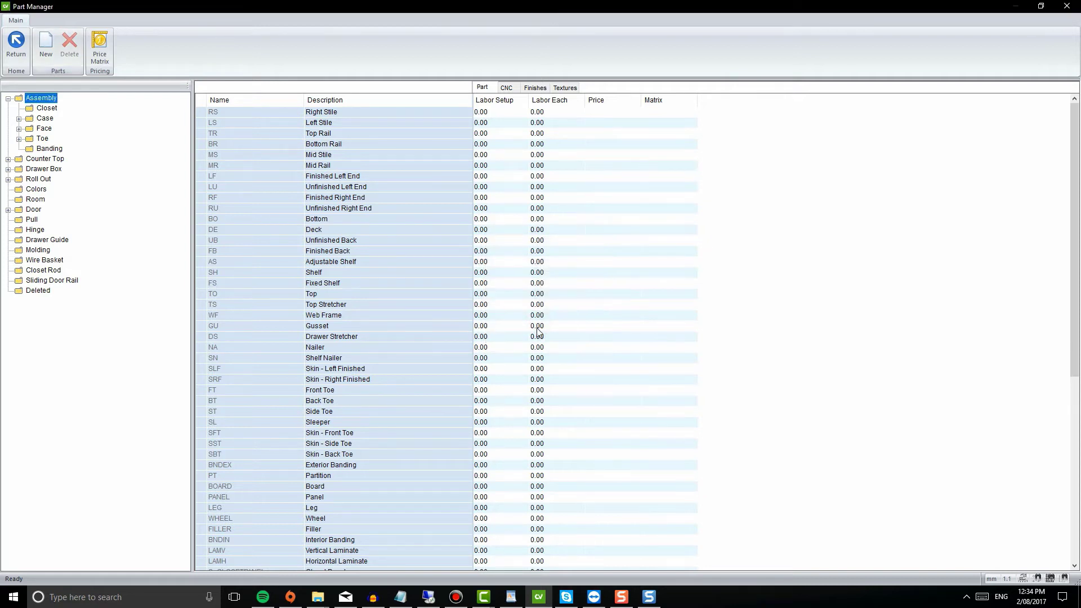
click(23, 49)
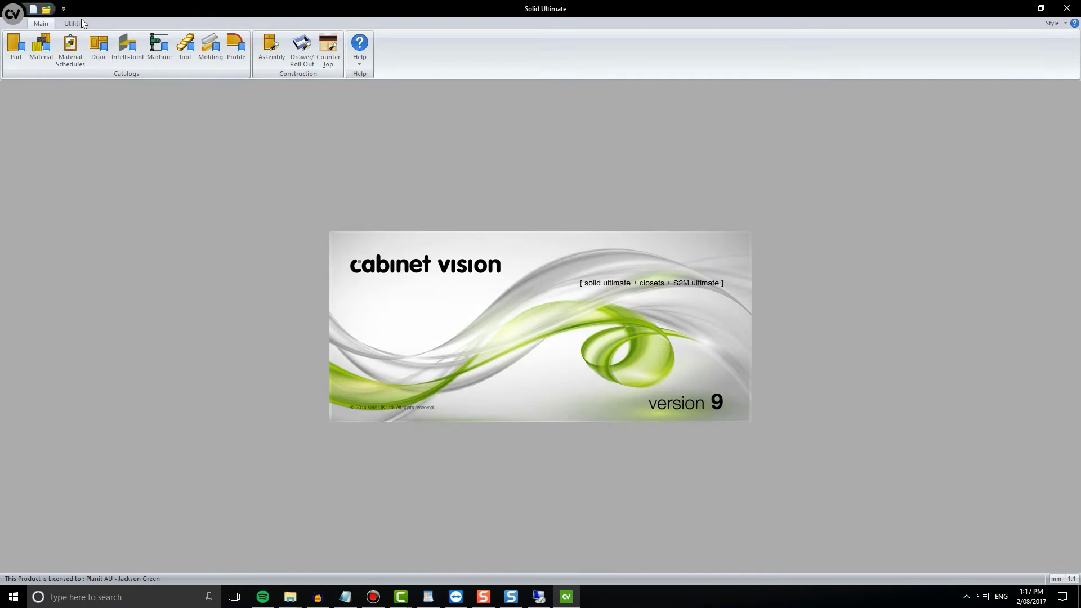
Step: Open the User Created Standards window from the Utilities tools
click(78, 23)
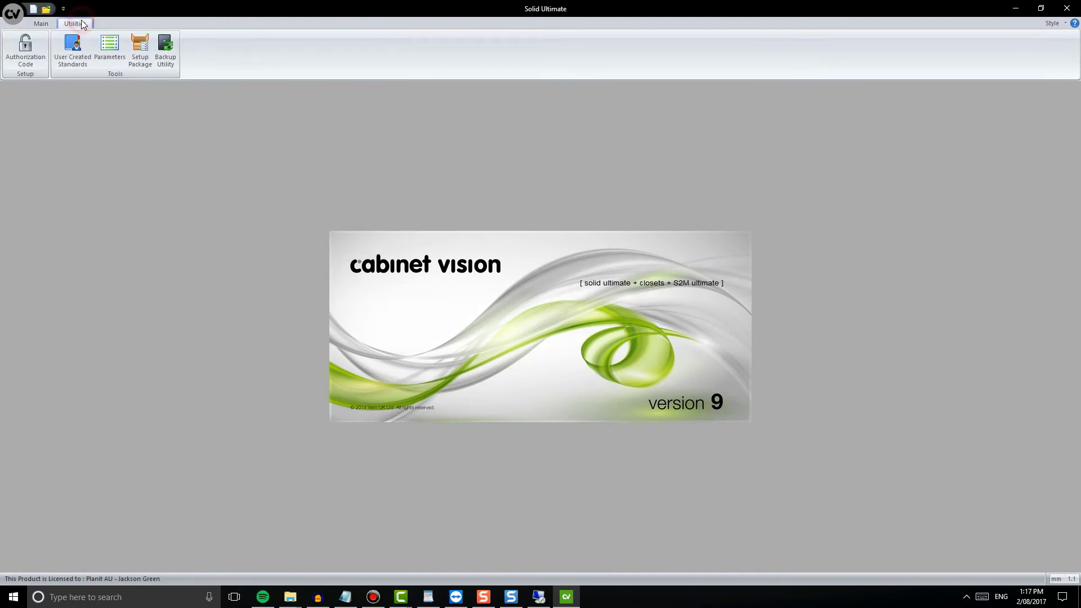
click(84, 47)
click(84, 48)
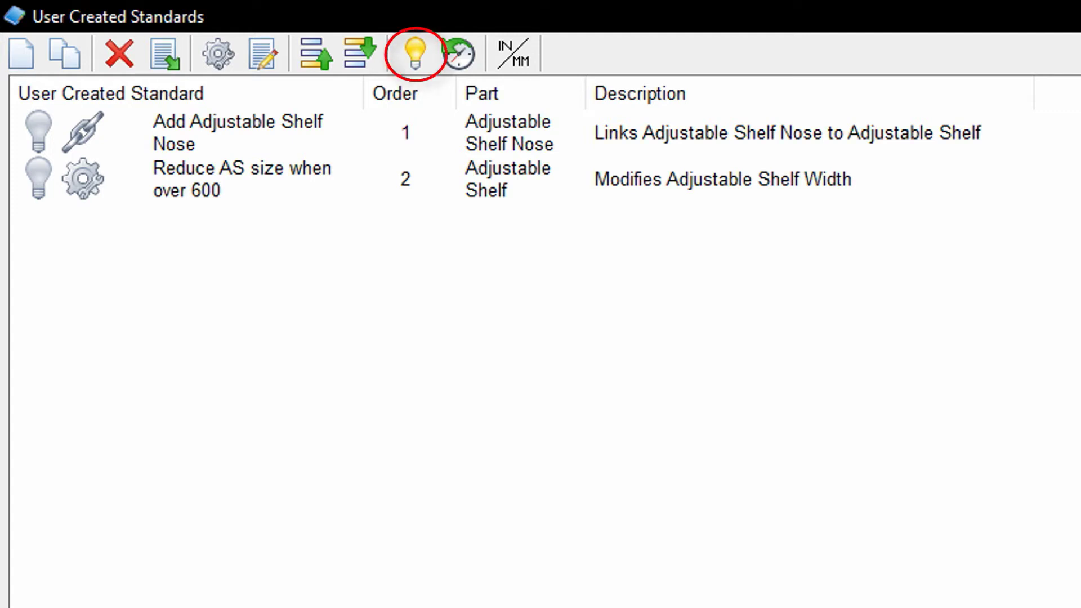
Step: Toggle the Add Adjustable Shelf Nose standard with the lightbulb button and clear the row selection
click(286, 122)
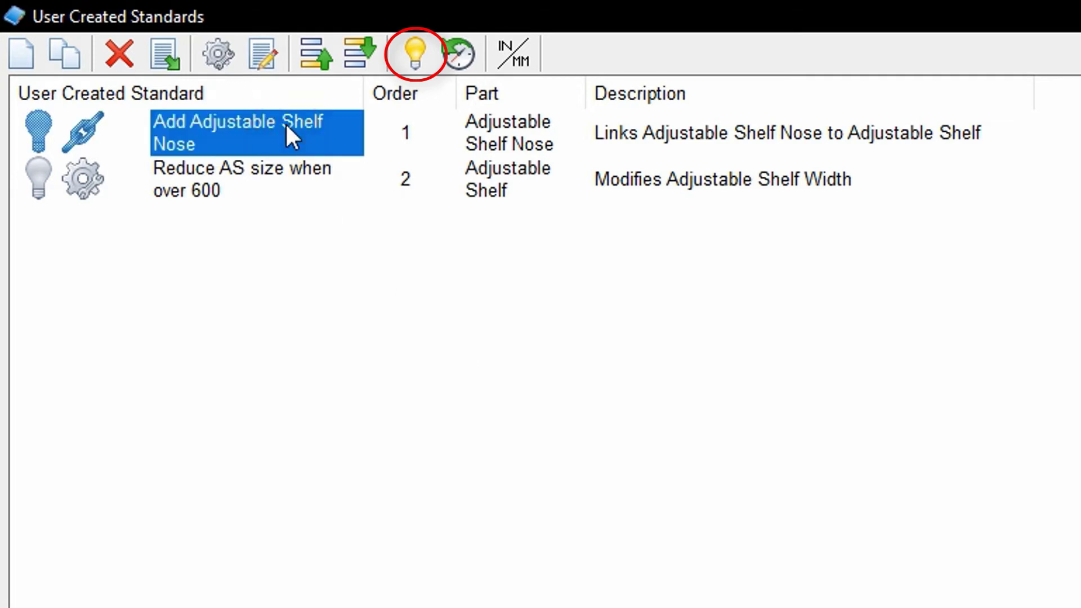
click(417, 52)
click(349, 261)
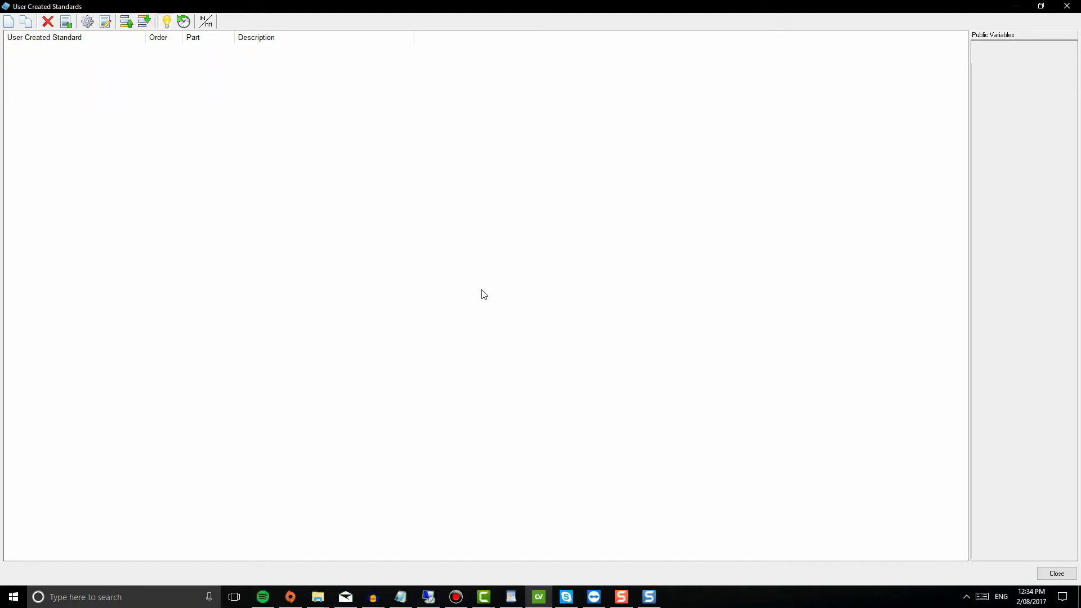
Step: Start a new standard named Add Adjustable Shelf Nose using the Add (Link) A Part type
click(5, 22)
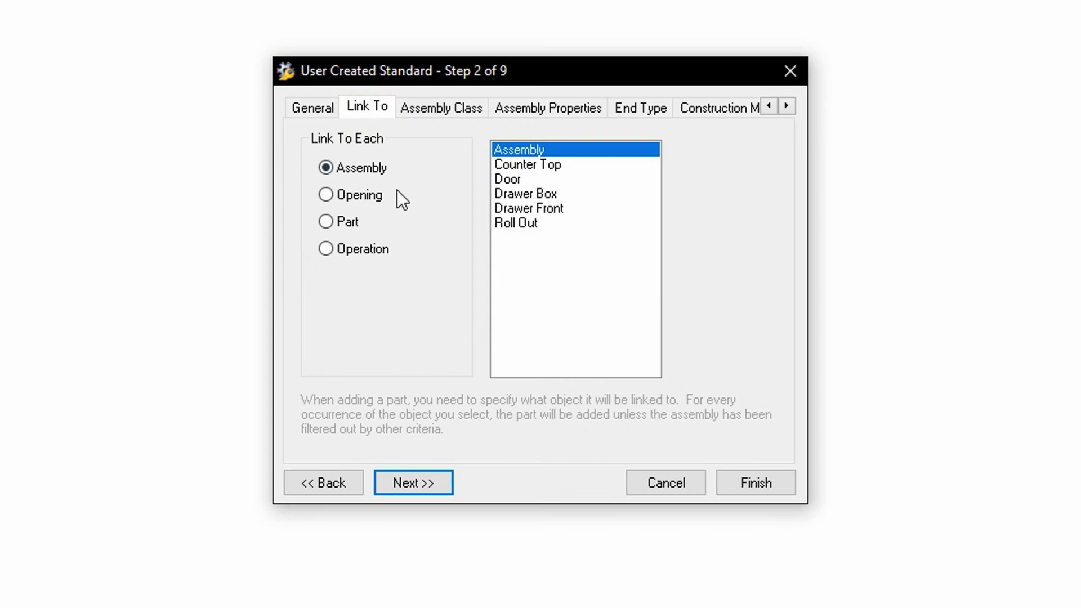
Step: Link the new standard to each Adjustable Shelf part and move on to Assembly Class
click(354, 223)
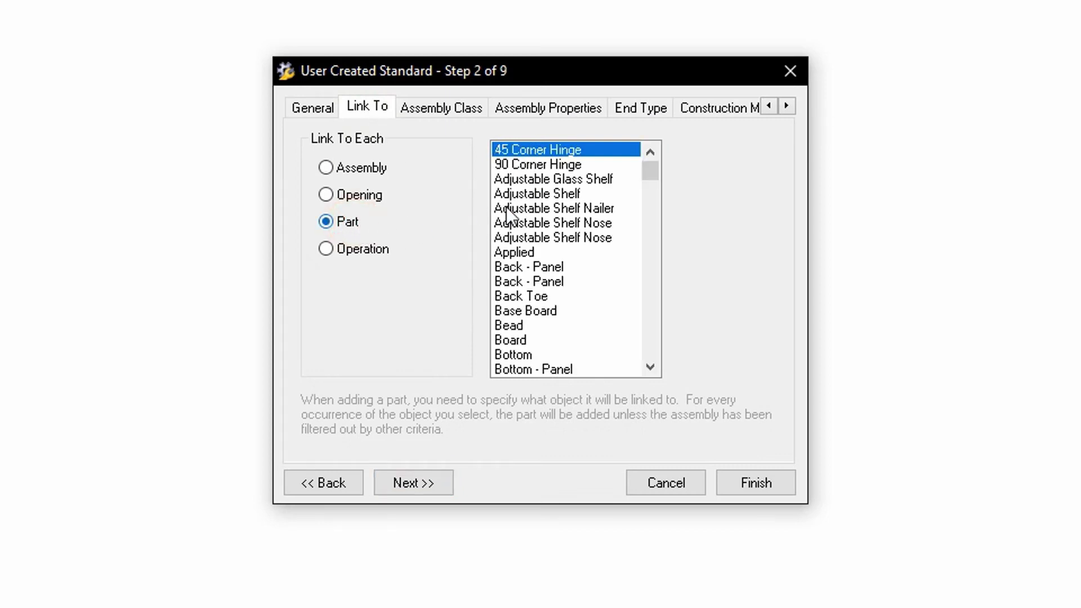
click(600, 195)
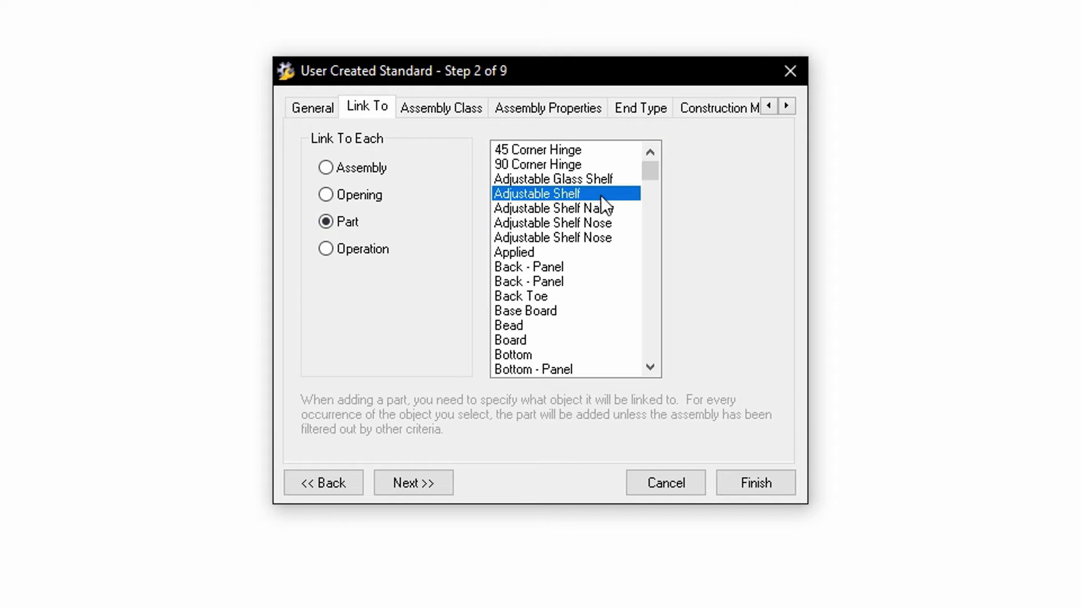
click(438, 479)
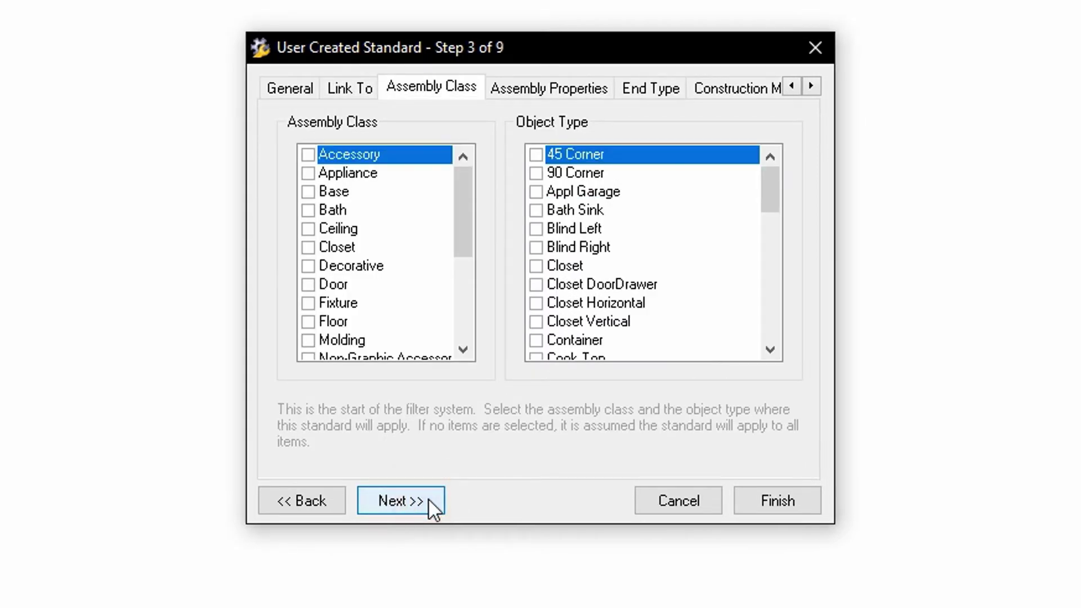
Step: Skip the Assembly Class, Assembly Properties and End Type filters, leaving them unset
click(428, 497)
click(428, 498)
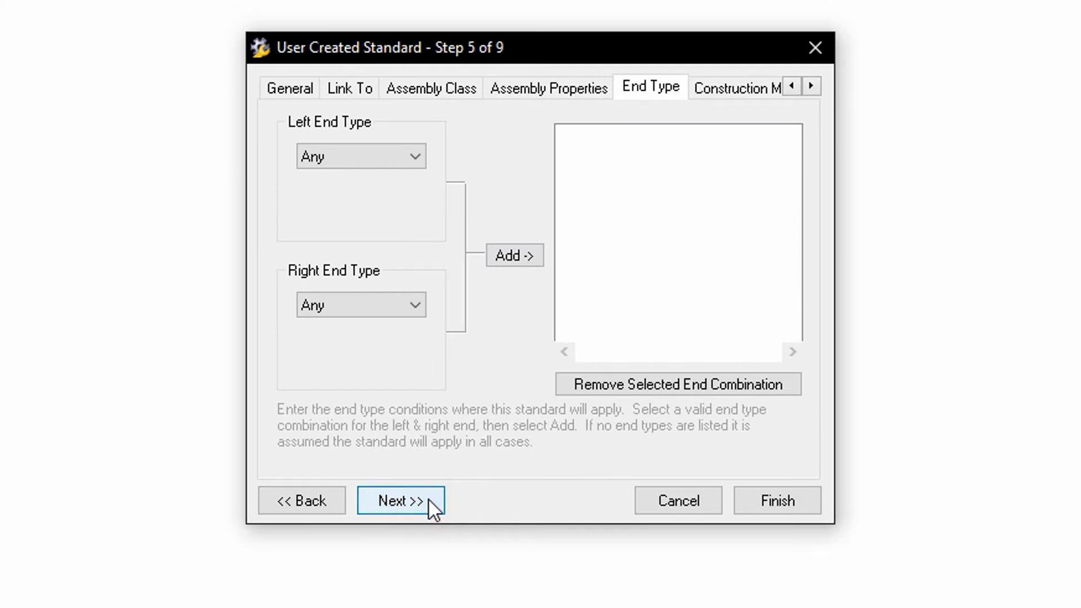
click(428, 498)
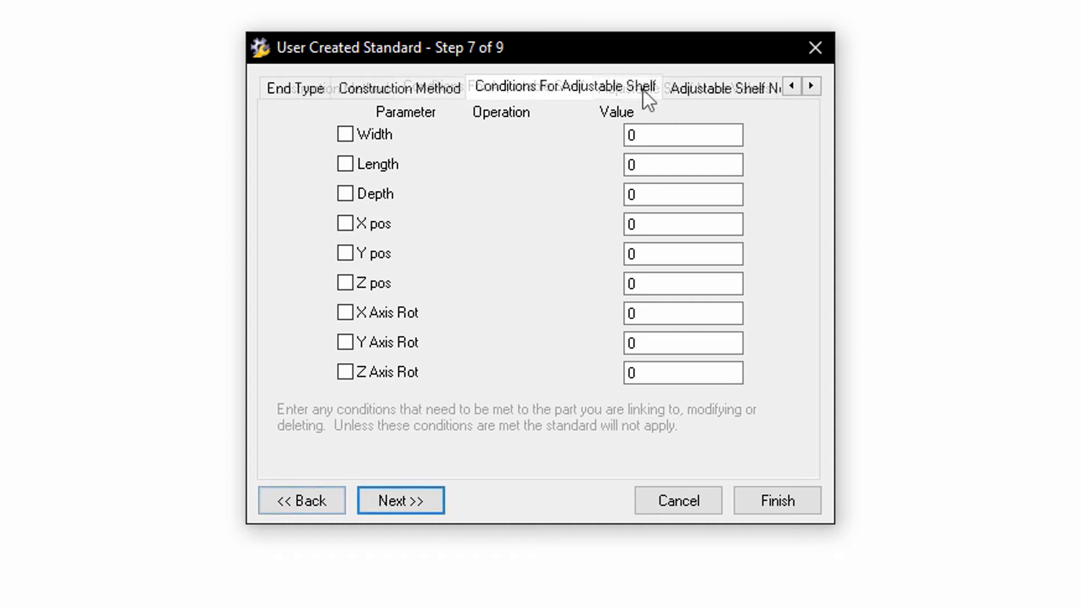
Step: Add a condition requiring the Adjustable Shelf Length to be greater than 600
click(357, 165)
click(585, 165)
click(583, 204)
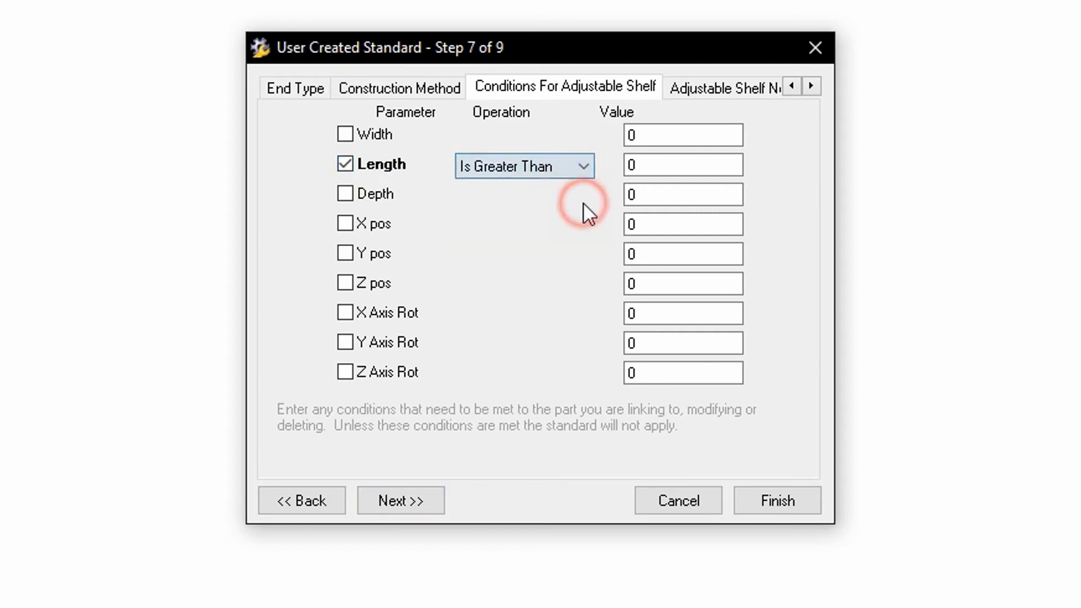
drag(682, 166, 624, 170)
text(60)
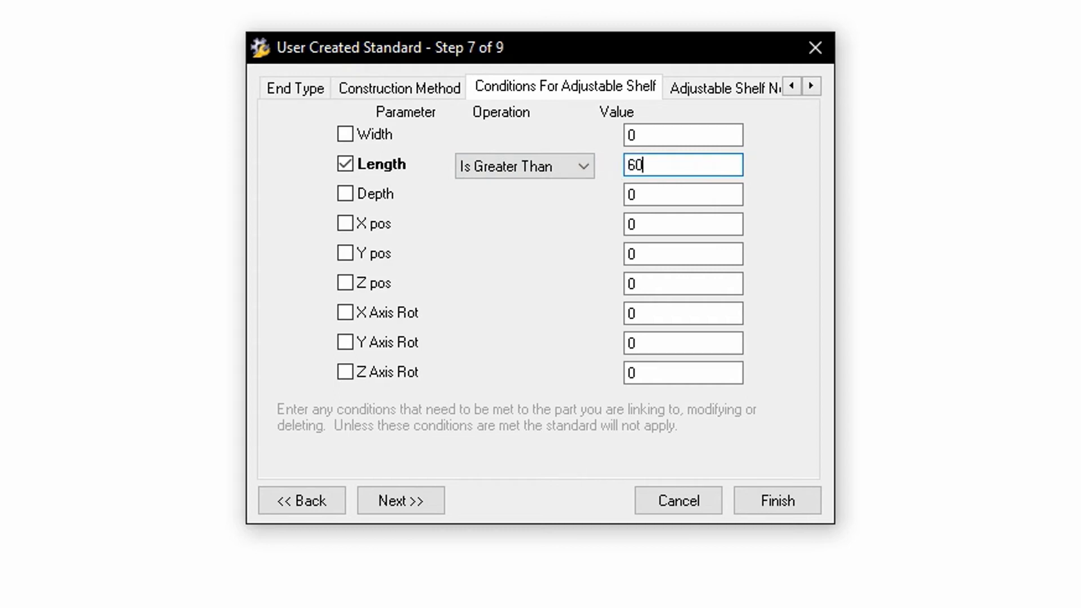
text(0)
double_click(625, 176)
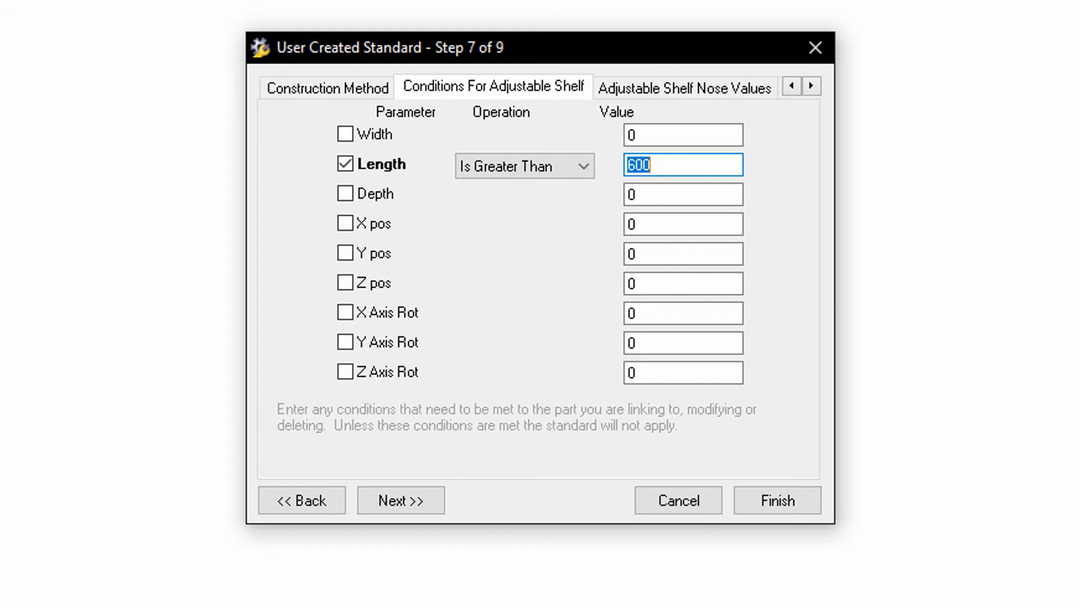
click(624, 175)
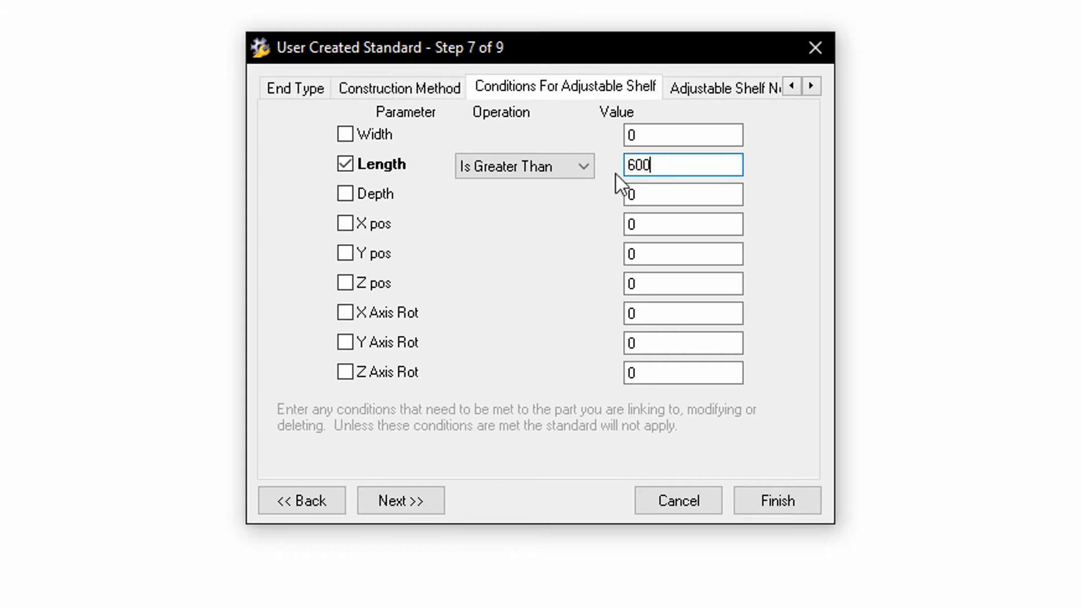
Step: Size the shelf nose with a fixed Width of 40 and Length set to Parent's Length
click(435, 504)
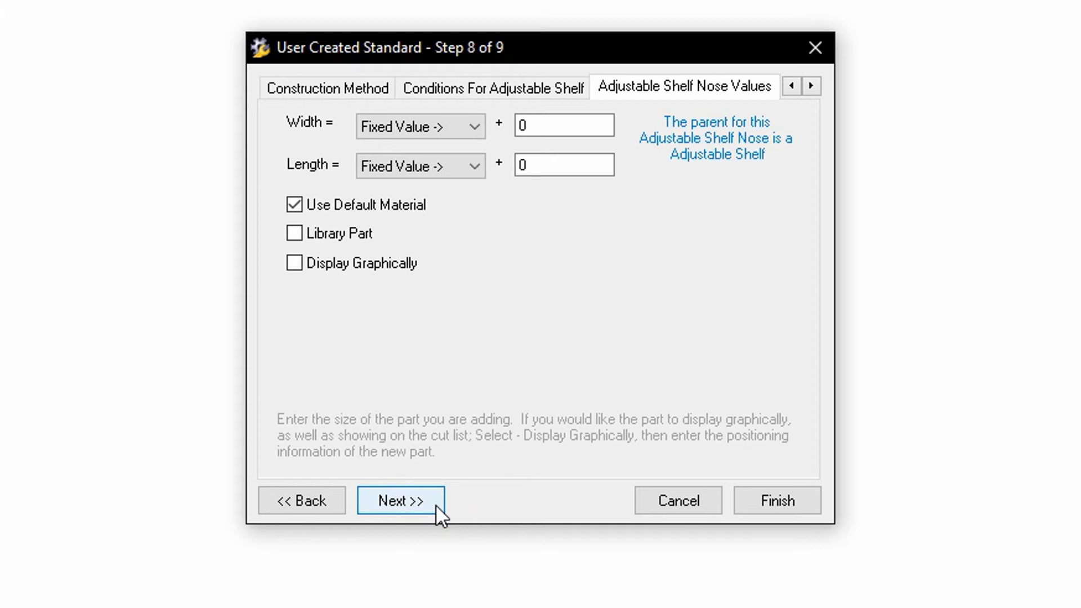
text(40)
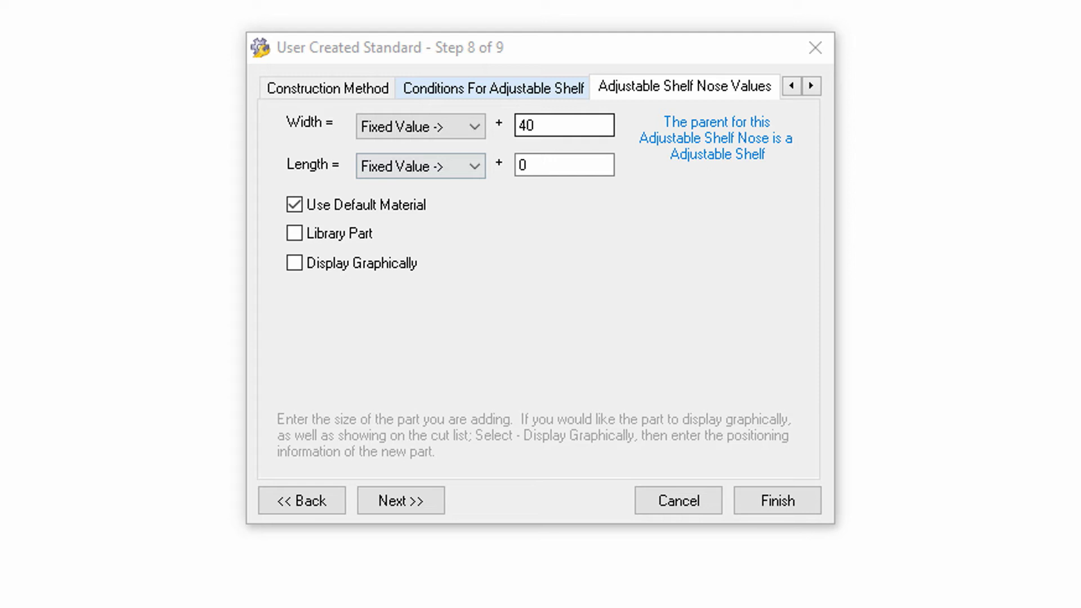
click(473, 167)
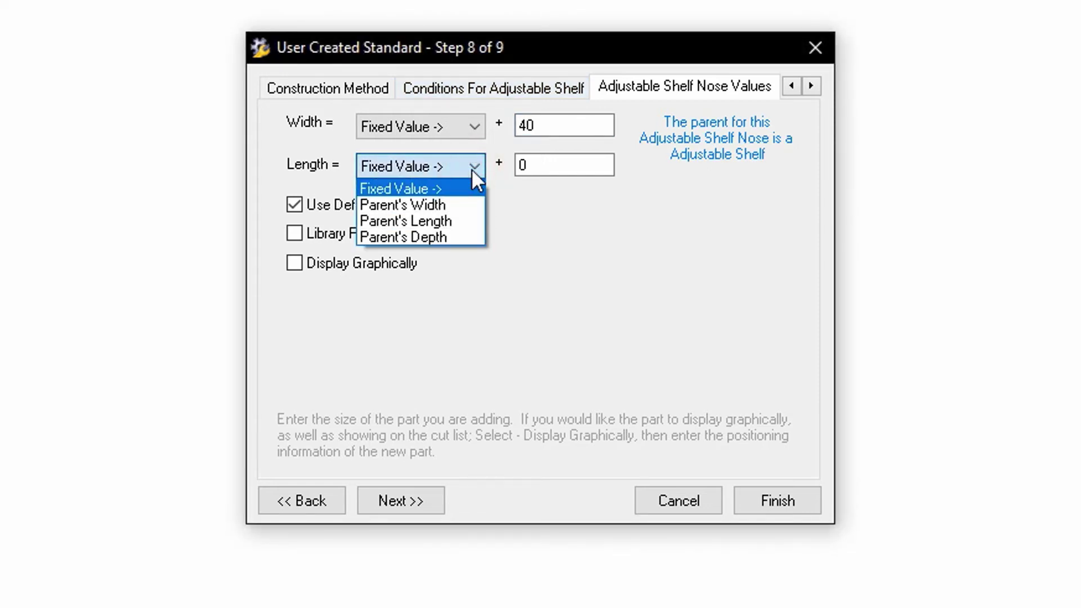
click(405, 221)
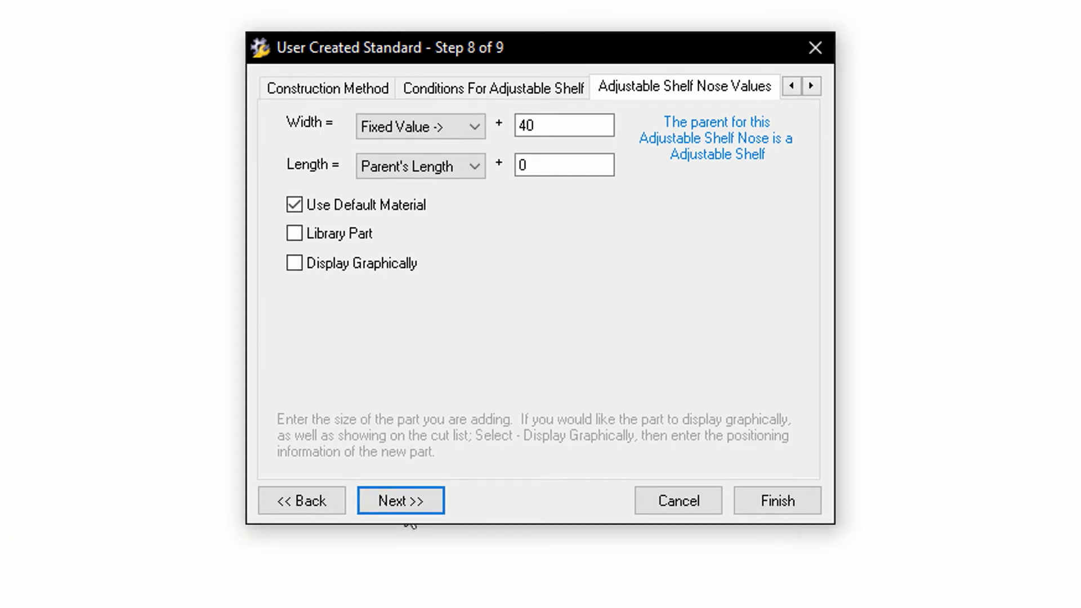
Step: Finish the wizard to save the Add Adjustable Shelf Nose standard
key(Return)
click(769, 498)
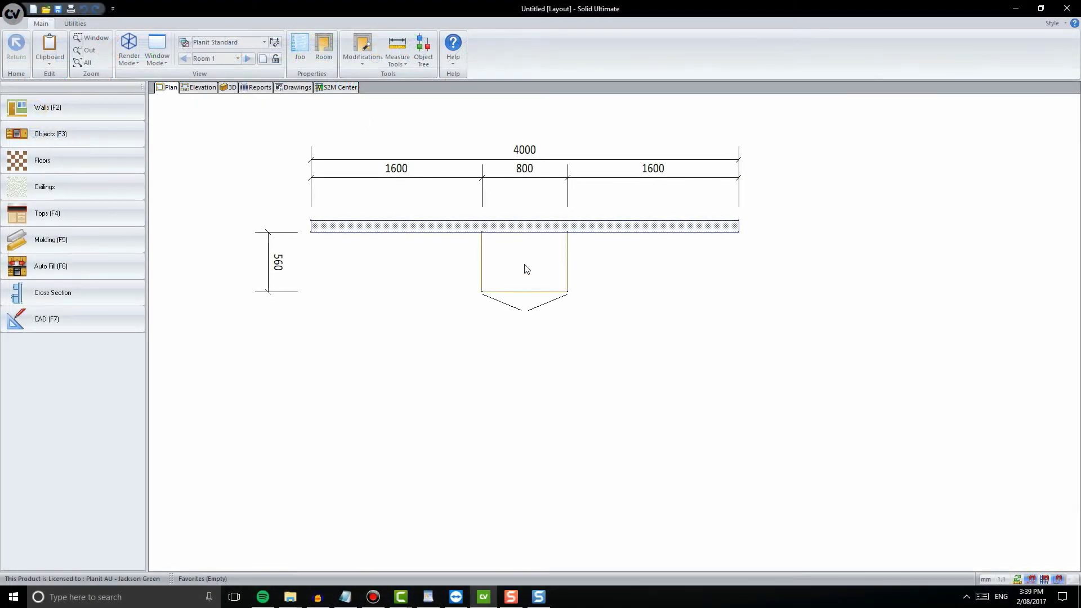
Step: Check the 800 cabinet's name-sorted parts report for the 40 × 765 Adjustable Shelf Nose
double_click(527, 269)
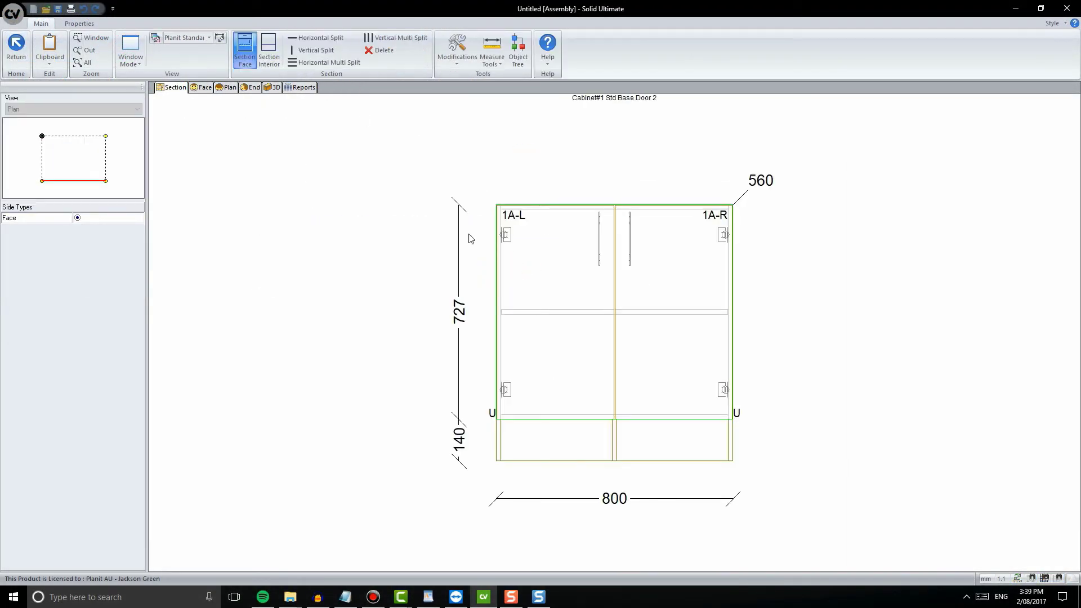
click(308, 89)
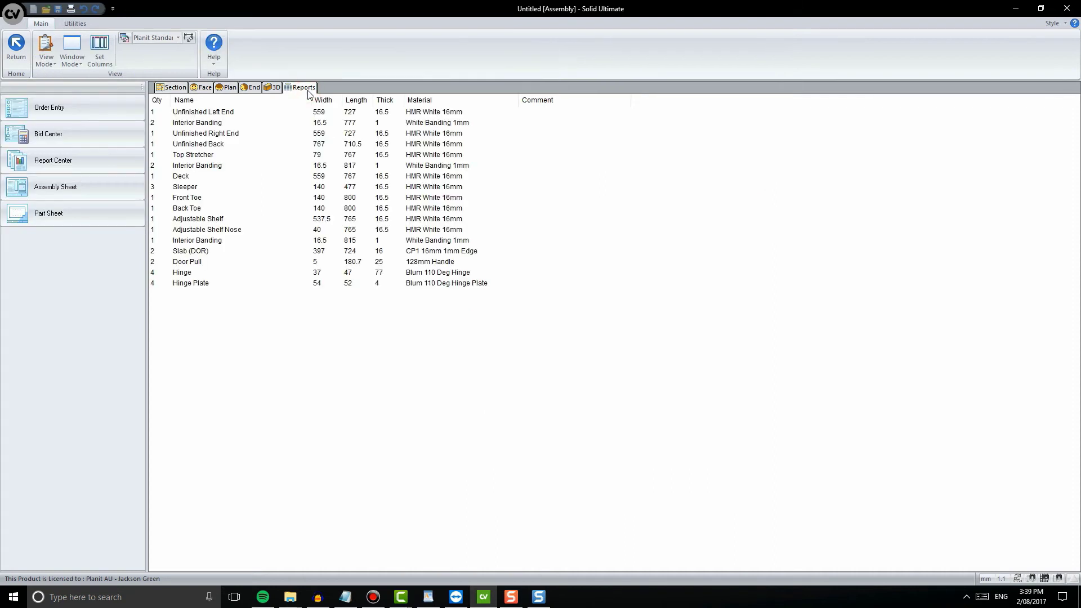
click(267, 101)
click(266, 101)
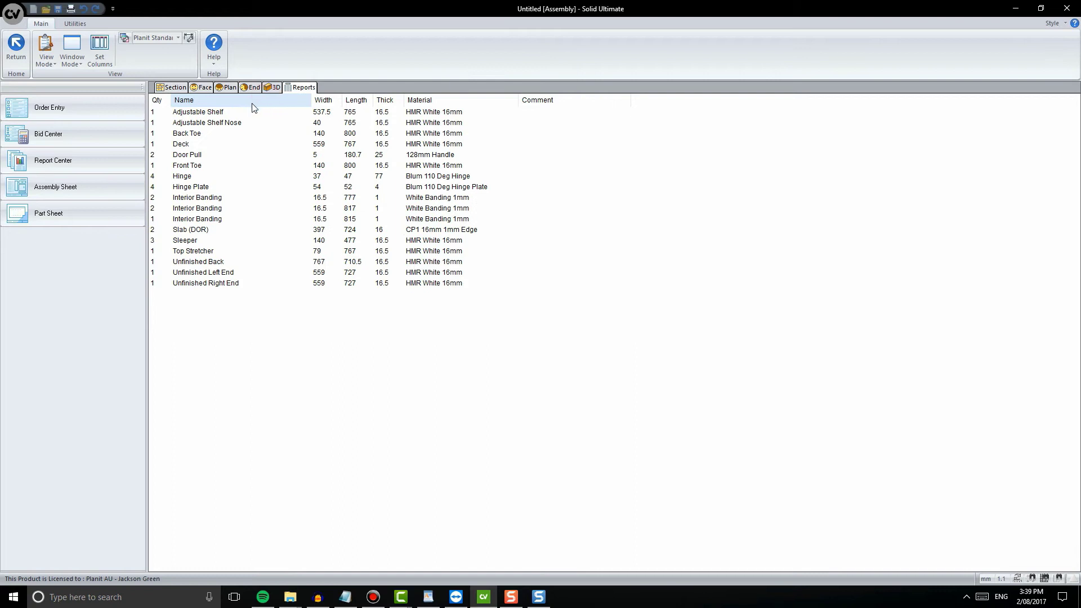
click(151, 124)
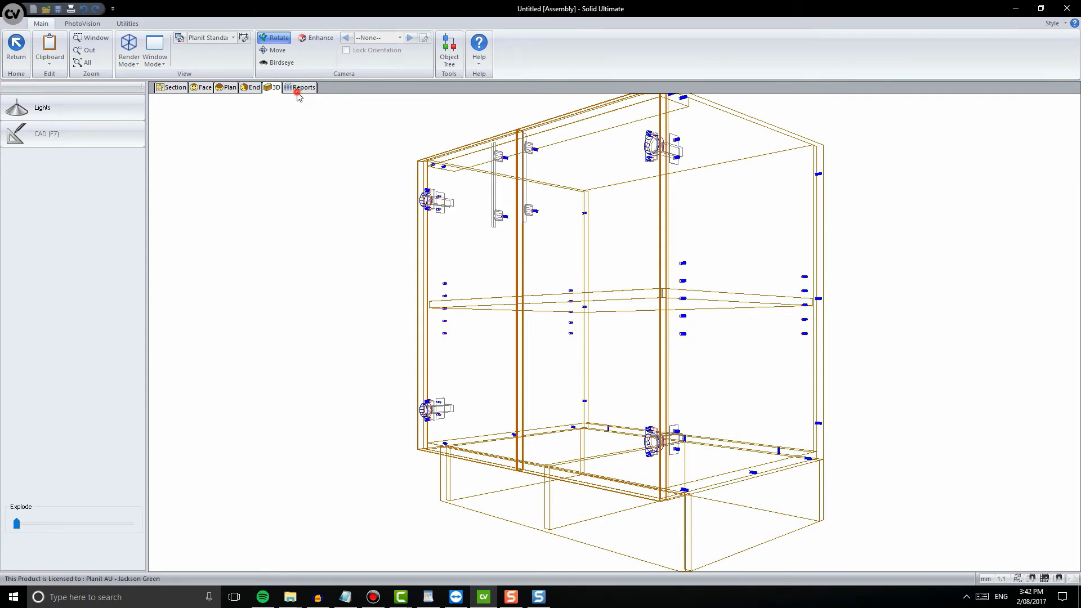
click(298, 89)
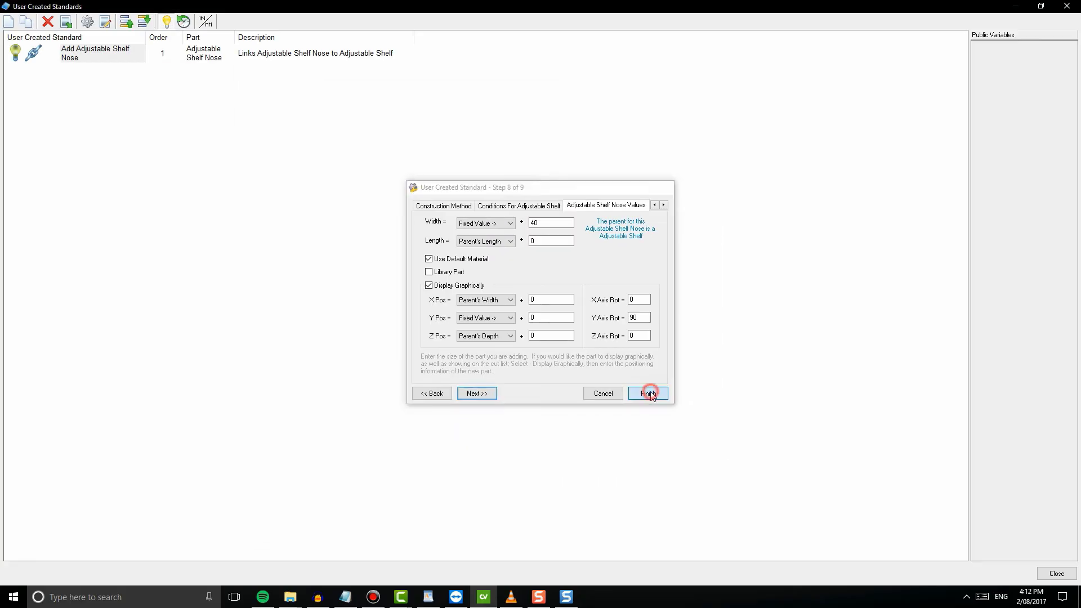
Step: Finish the Adjustable Shelf Nose standard, close the standards list, and view the cabinet from the End
click(778, 500)
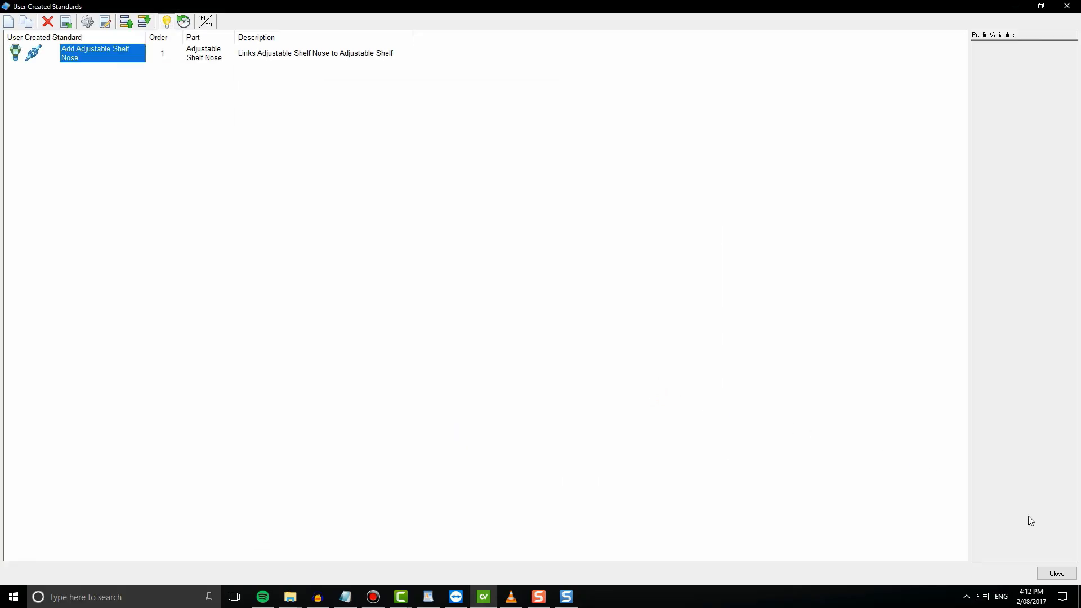
click(1056, 572)
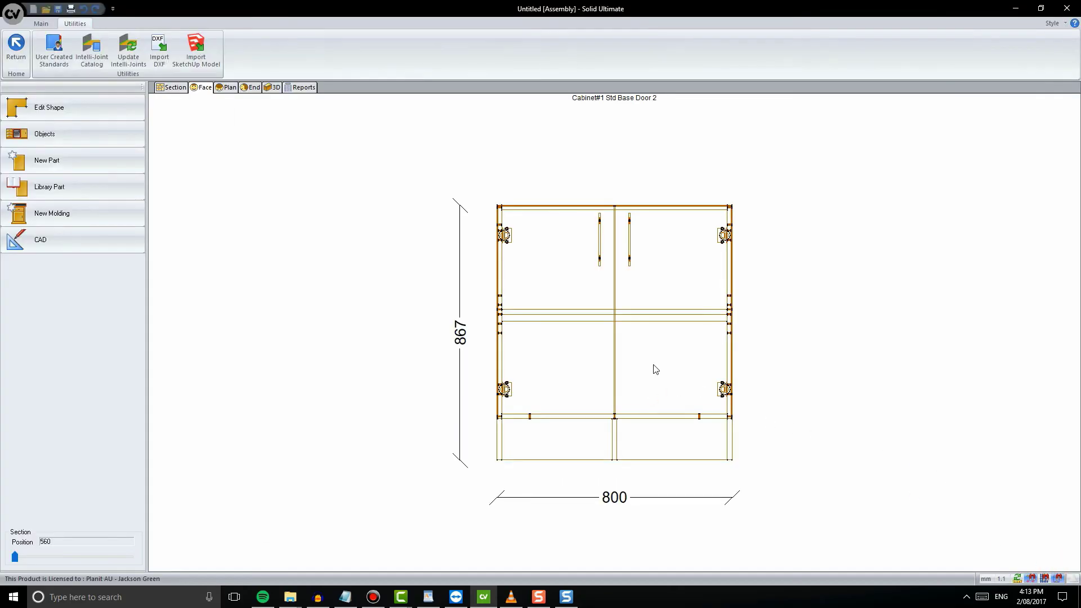
click(253, 88)
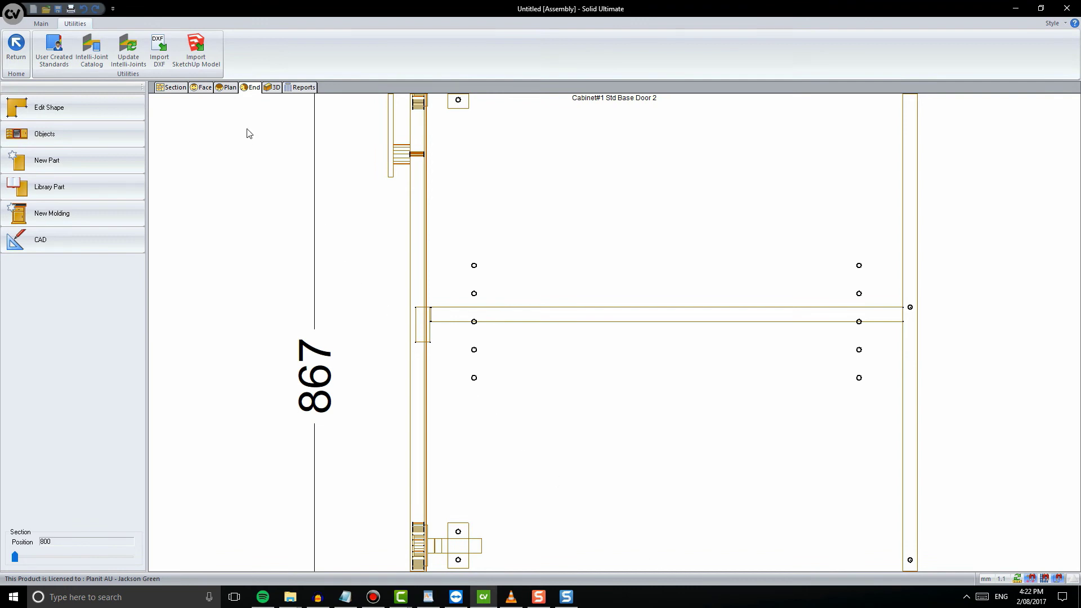
Step: Back in Front view, start a standard 'Reduce AS size when over 600' modifying the Adjustable Shelf part
click(204, 87)
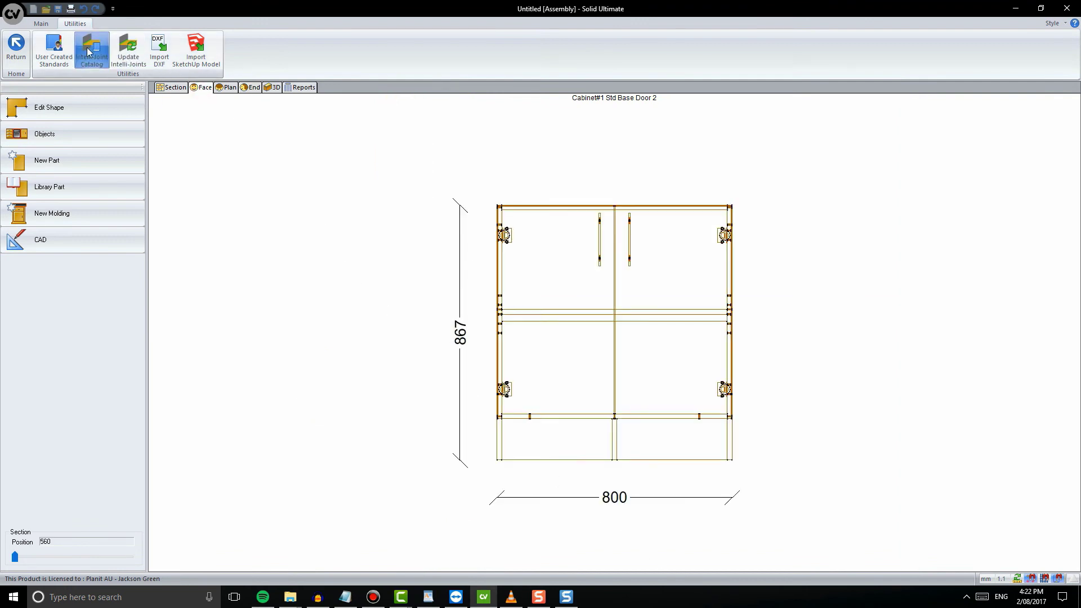
click(54, 50)
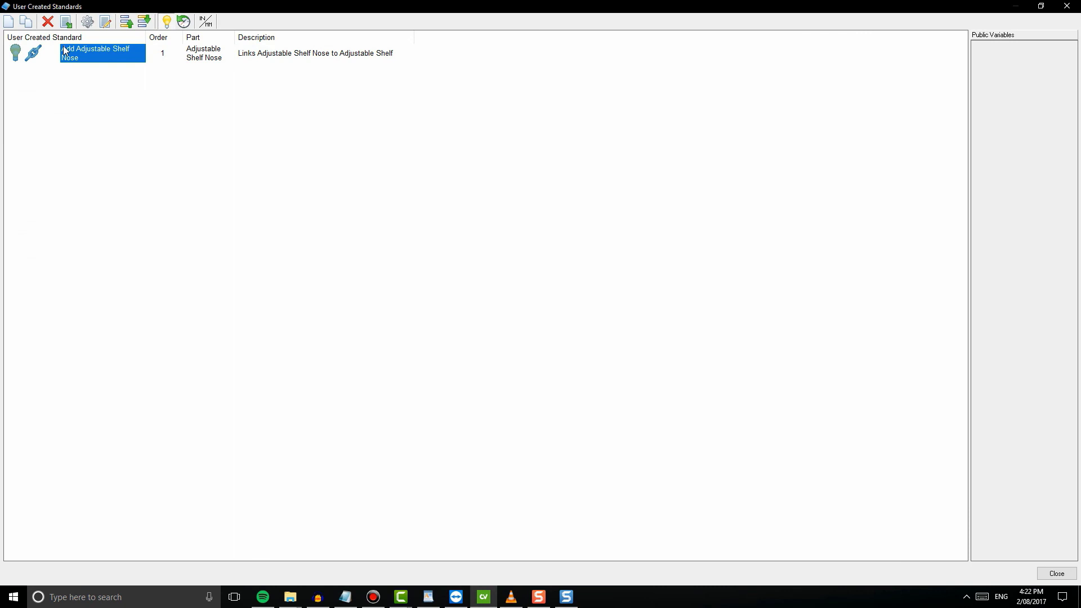
click(60, 85)
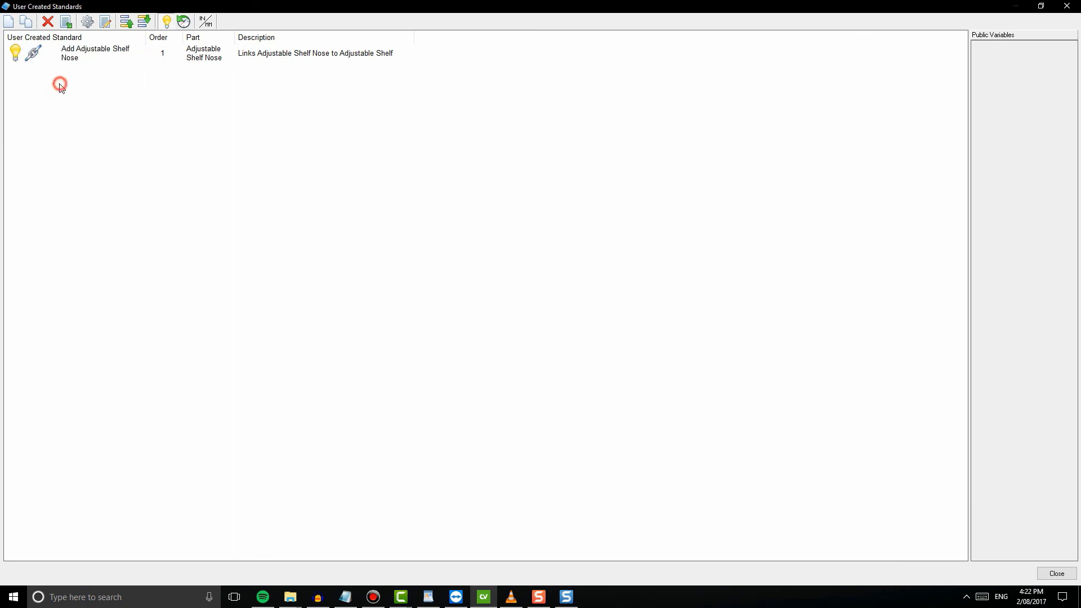
click(9, 23)
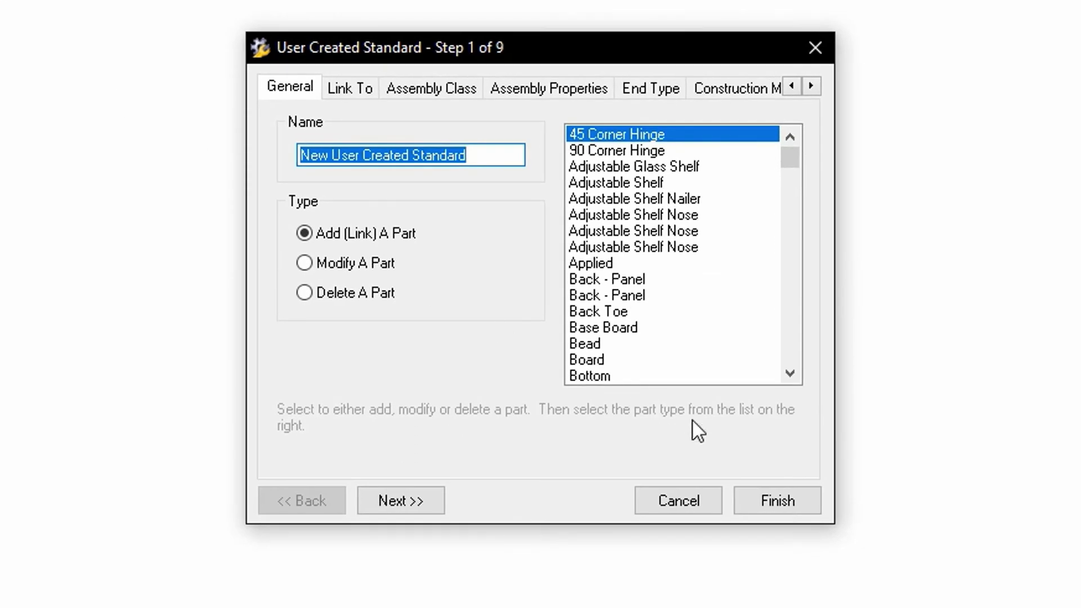
text(Reduce AS size when over 600)
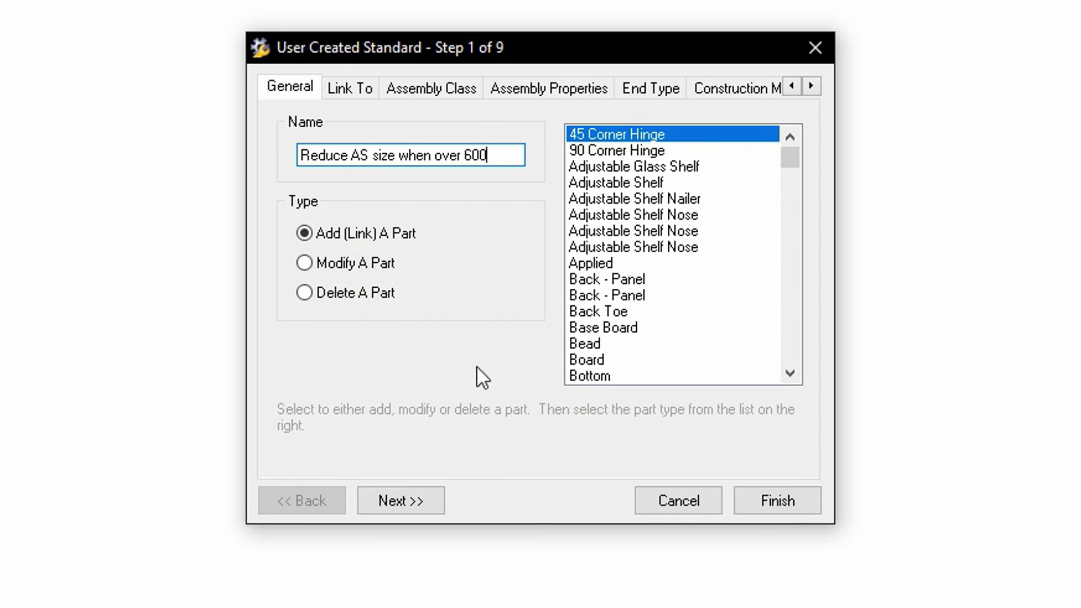
click(393, 263)
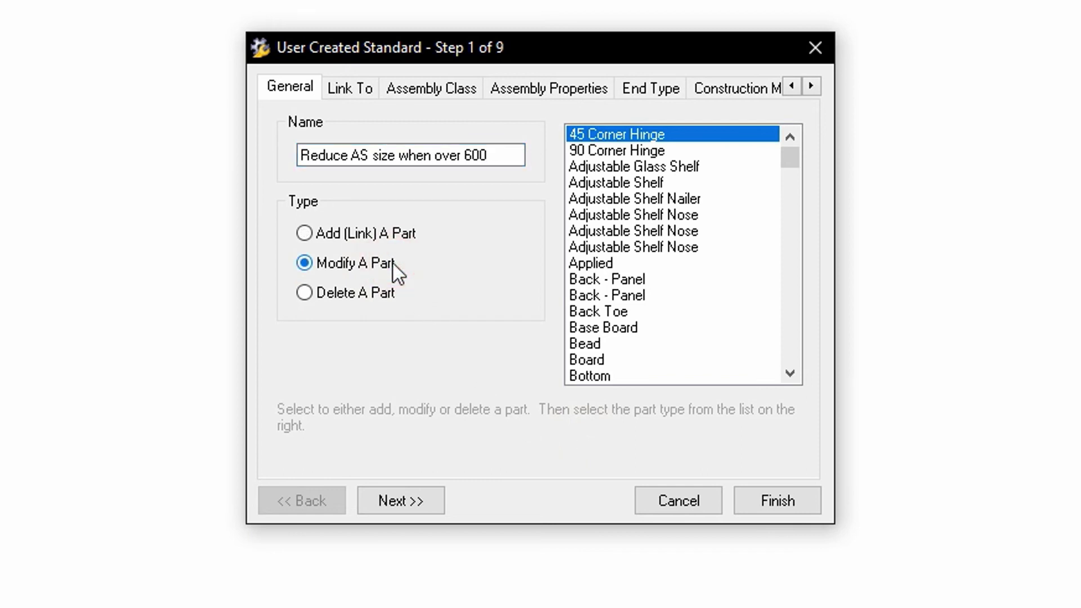
click(697, 184)
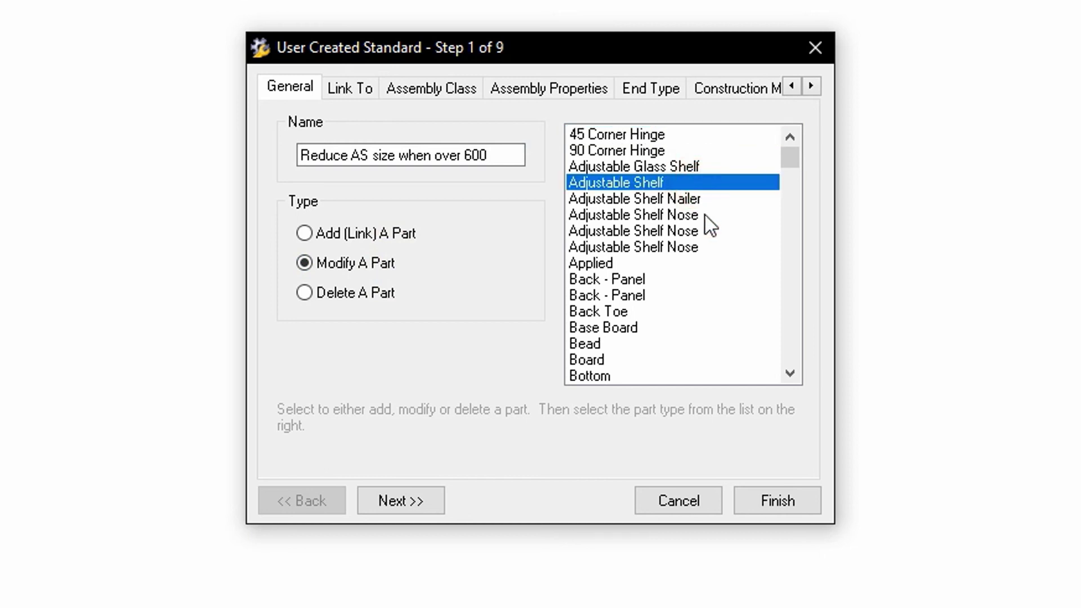
Step: Skip the assembly class, properties, end type and construction method steps to reach Step 7's shelf conditions
click(431, 499)
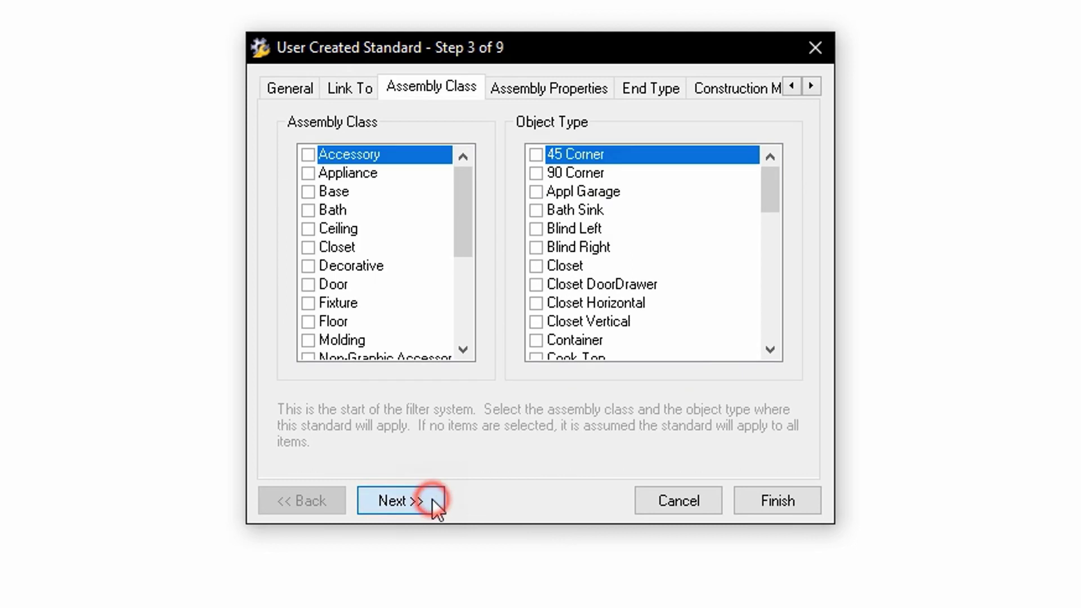
click(433, 499)
click(432, 500)
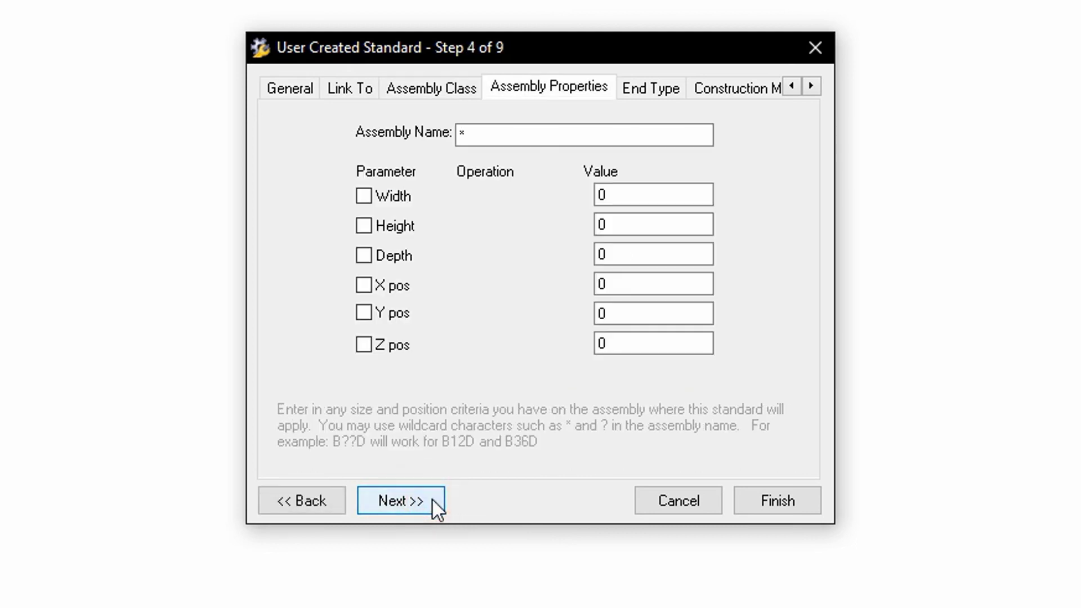
click(431, 499)
click(432, 500)
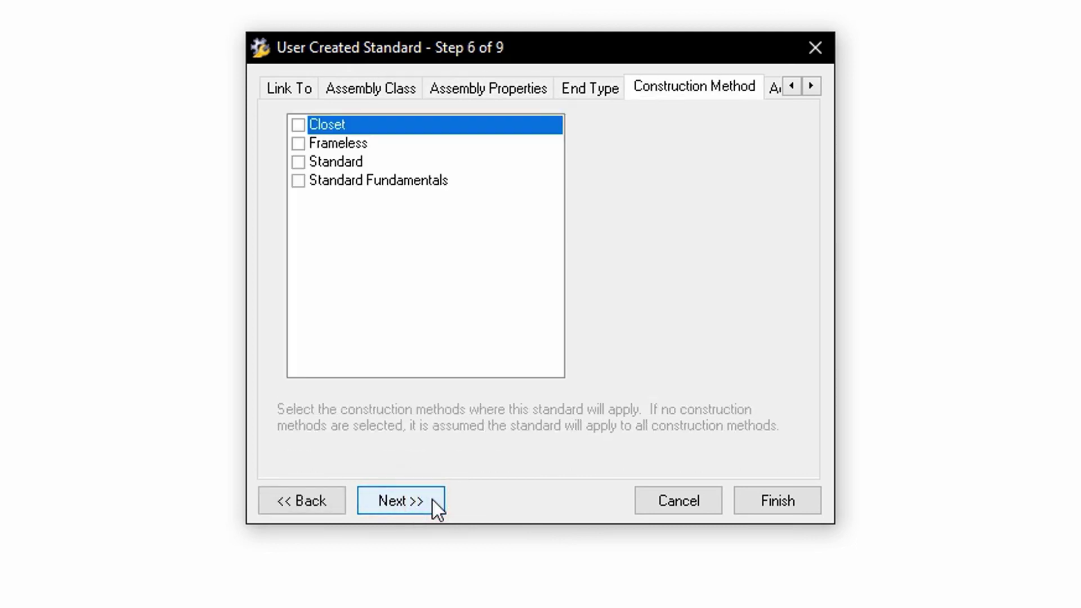
click(431, 498)
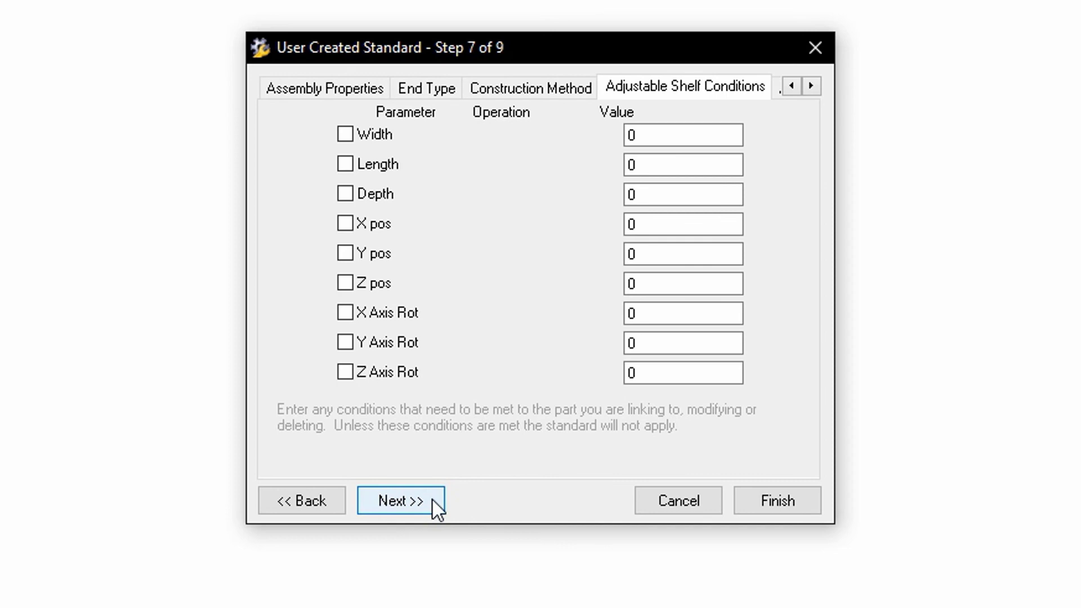
Step: Add the condition shelf Length Is Greater Than 600 and continue to Step 8
click(373, 164)
click(534, 163)
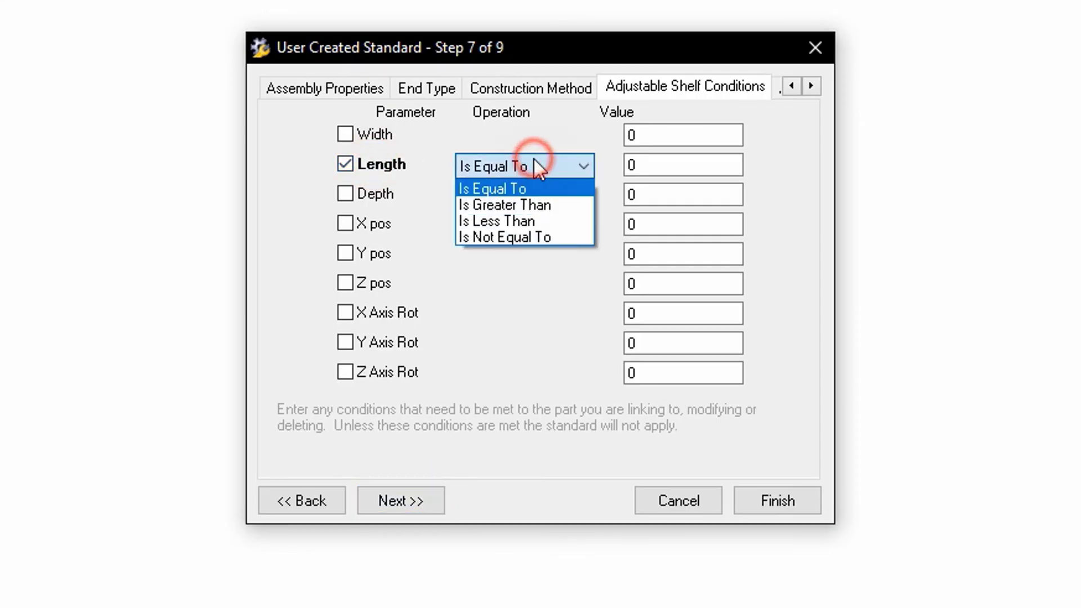
click(569, 206)
click(653, 164)
text(600)
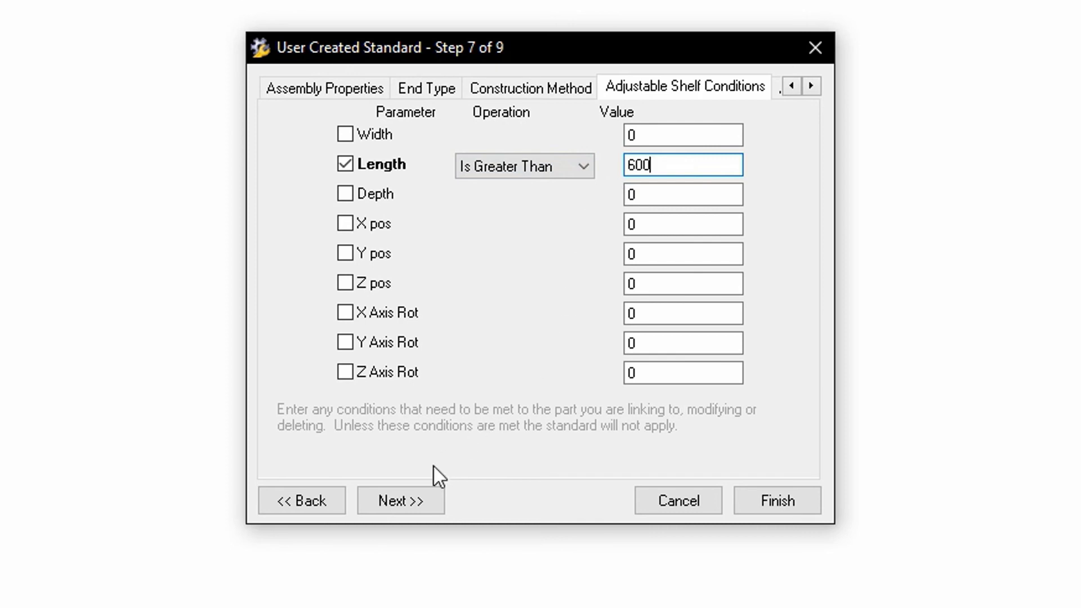
click(419, 503)
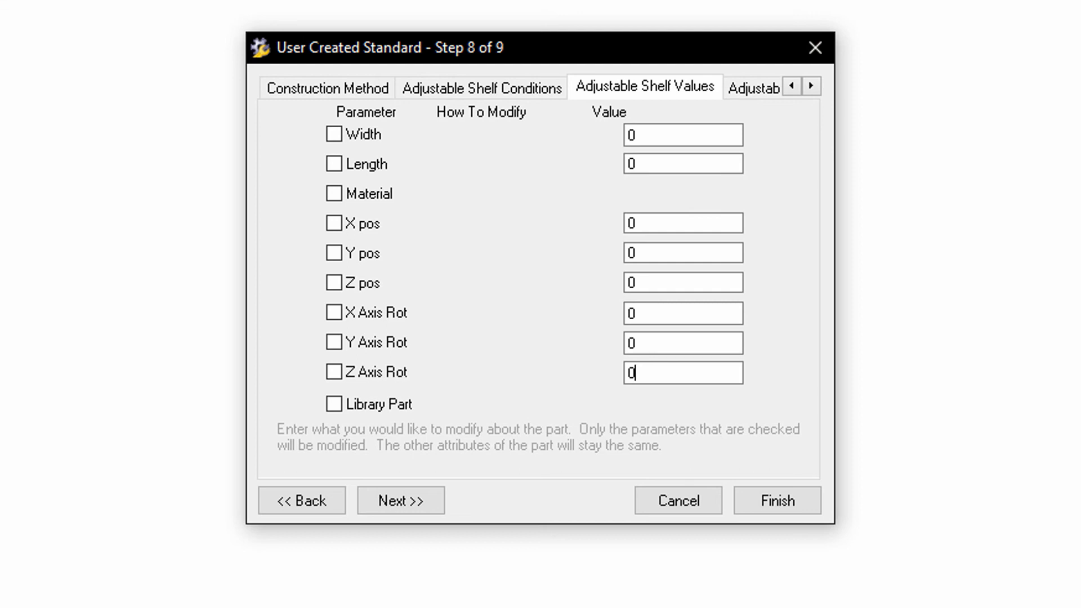
Step: Set the Adjustable Shelf Width to Adjust By -16.5 and continue to the final parameters step
key(Tab)
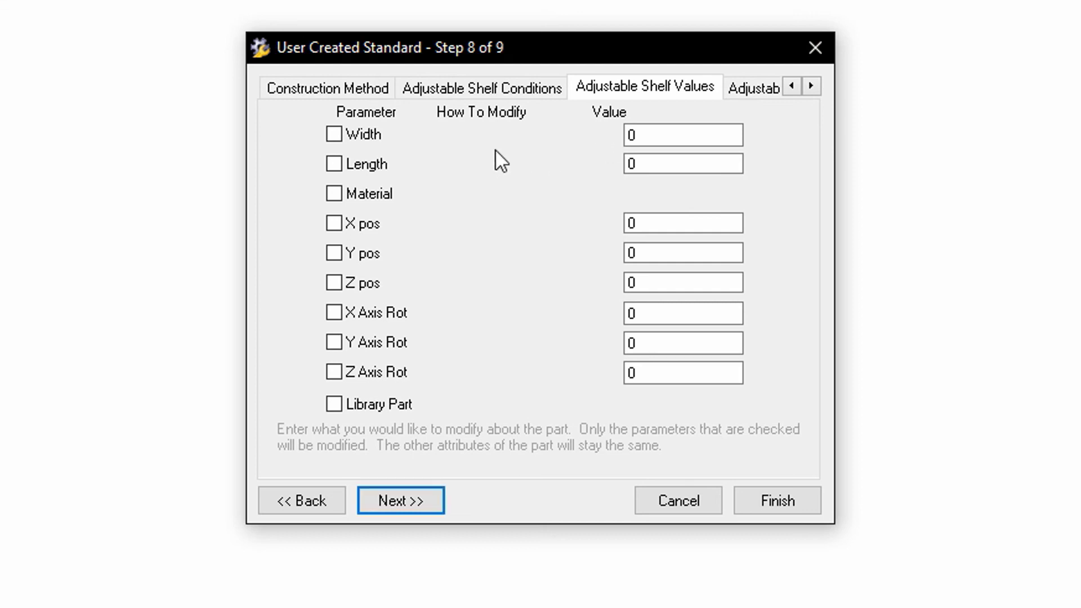
click(367, 135)
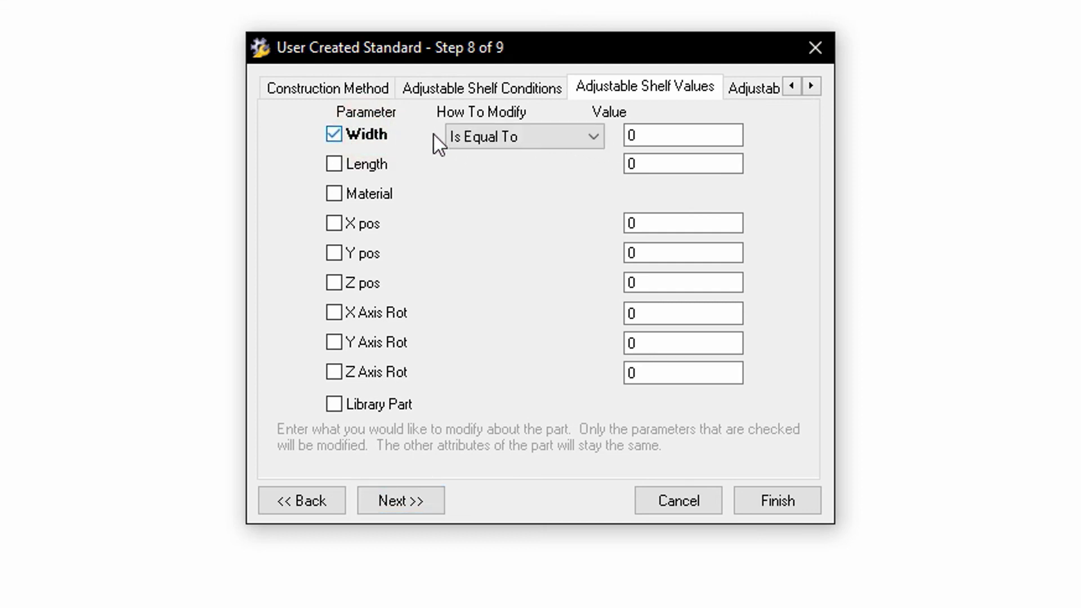
click(510, 136)
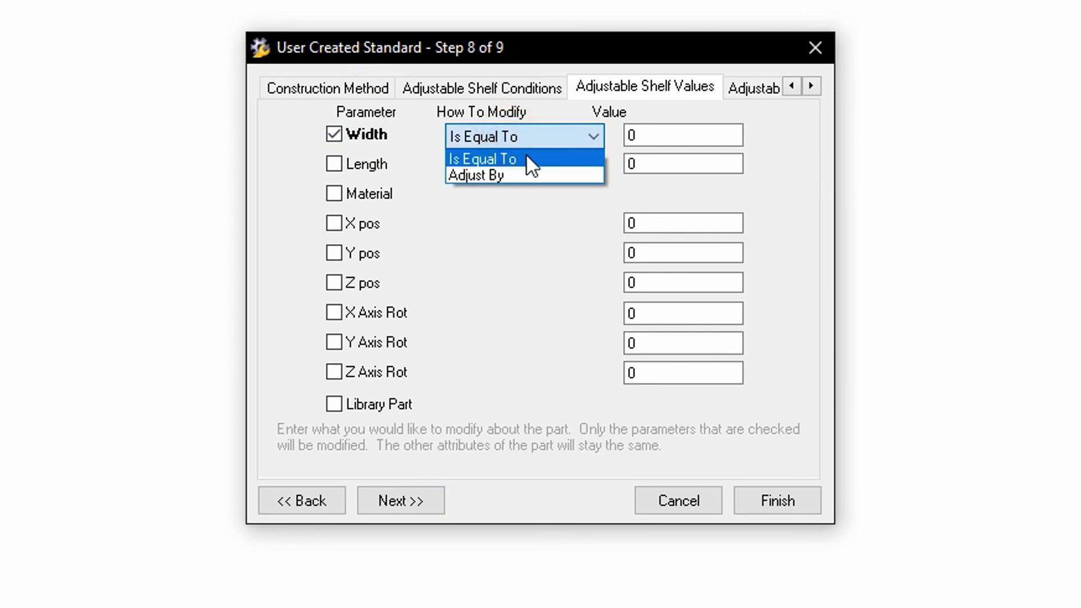
click(525, 157)
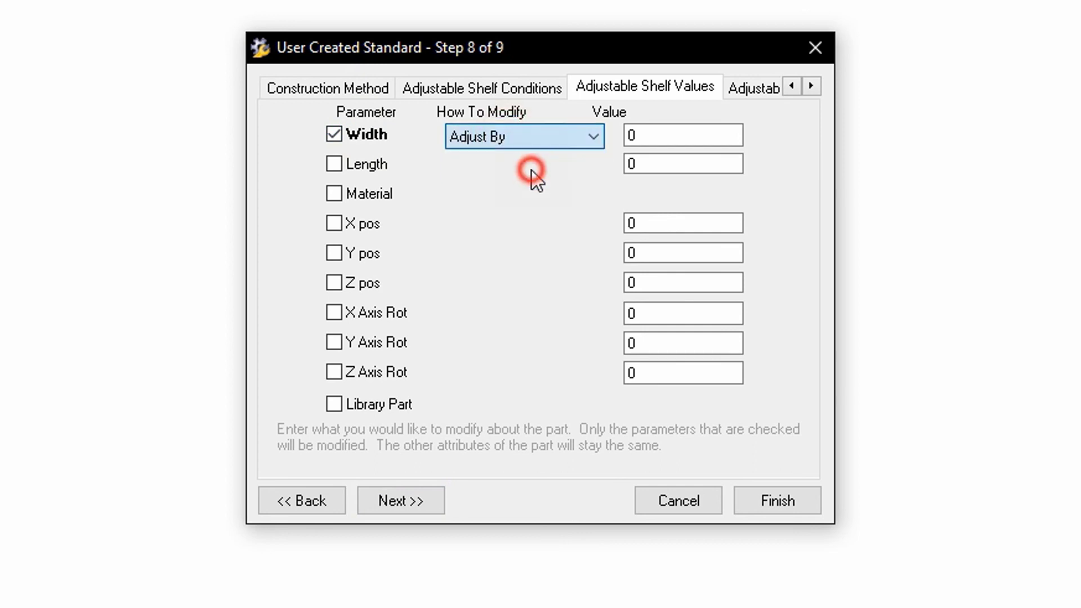
double_click(636, 136)
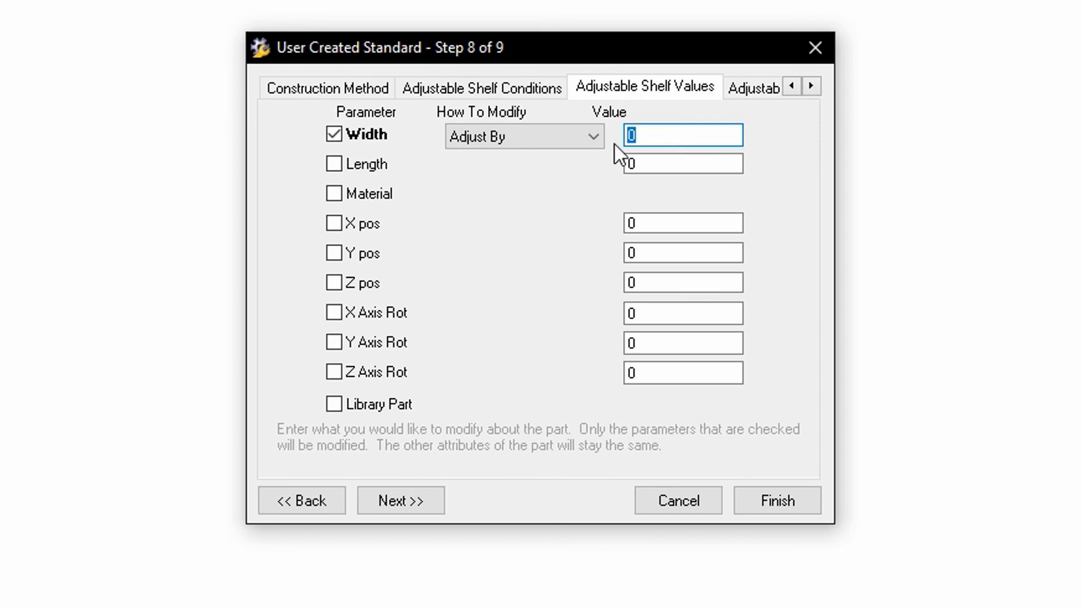
text(-16.5)
click(415, 500)
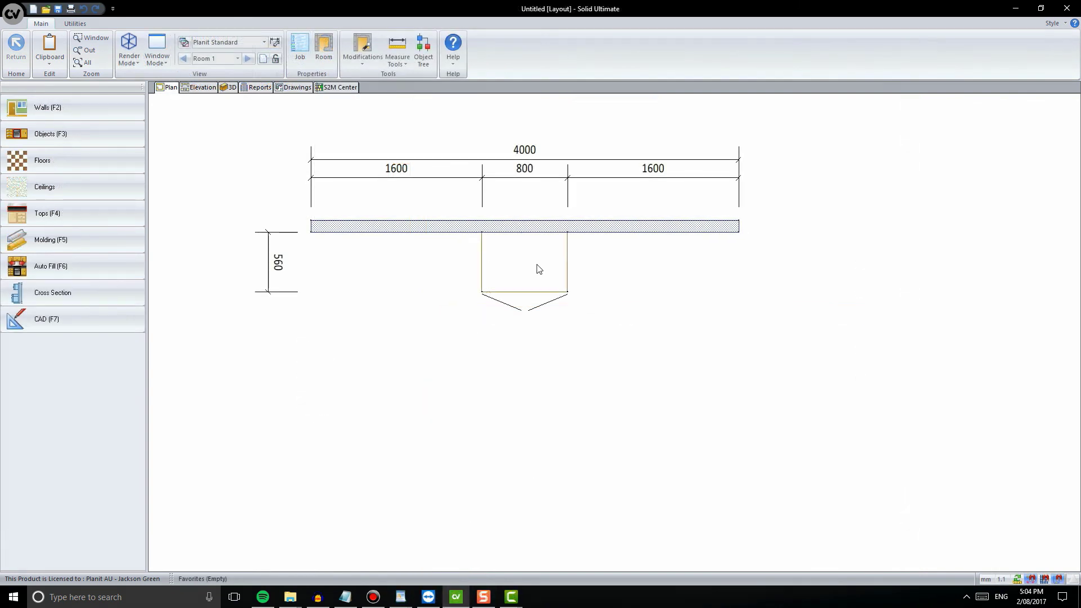
Step: Narrow the cabinet to 570 wide in Plan, then open its assembly and orbit it in 3D
click(540, 268)
drag(568, 263, 542, 263)
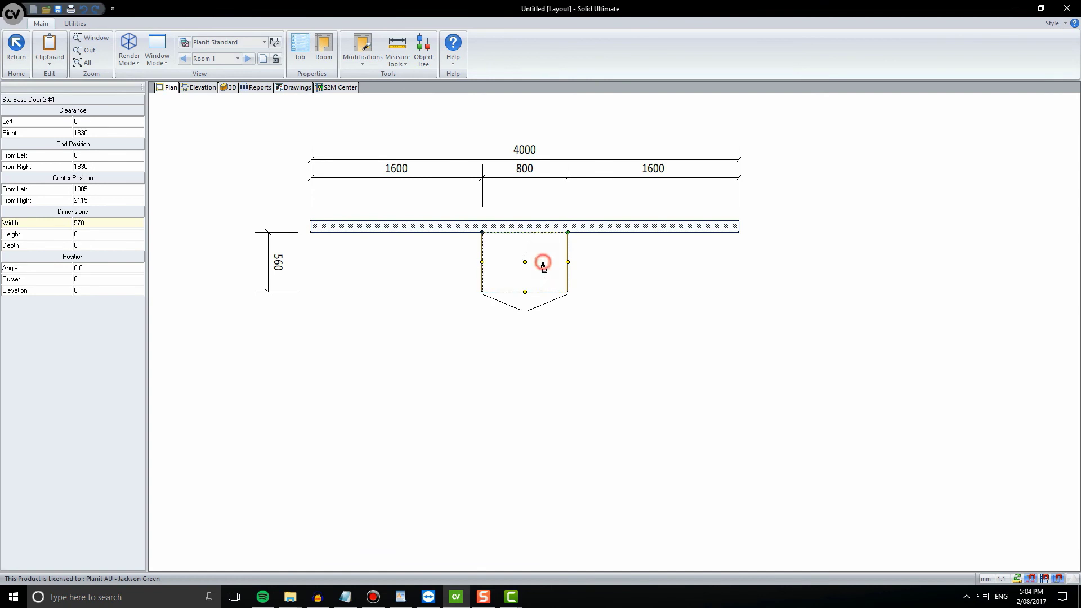
click(518, 246)
double_click(518, 247)
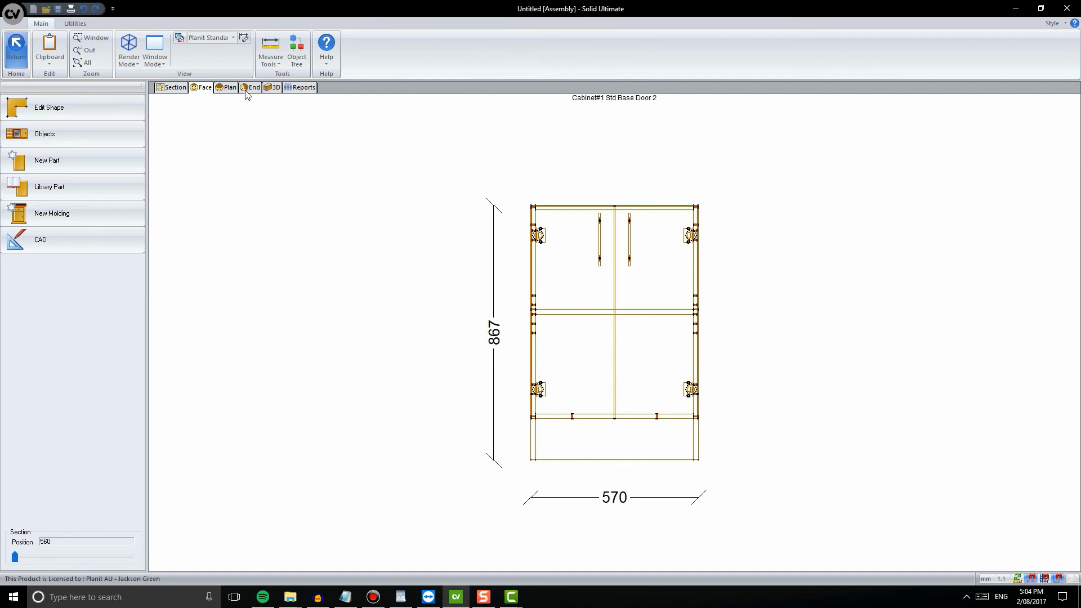
click(272, 87)
drag(780, 205, 816, 324)
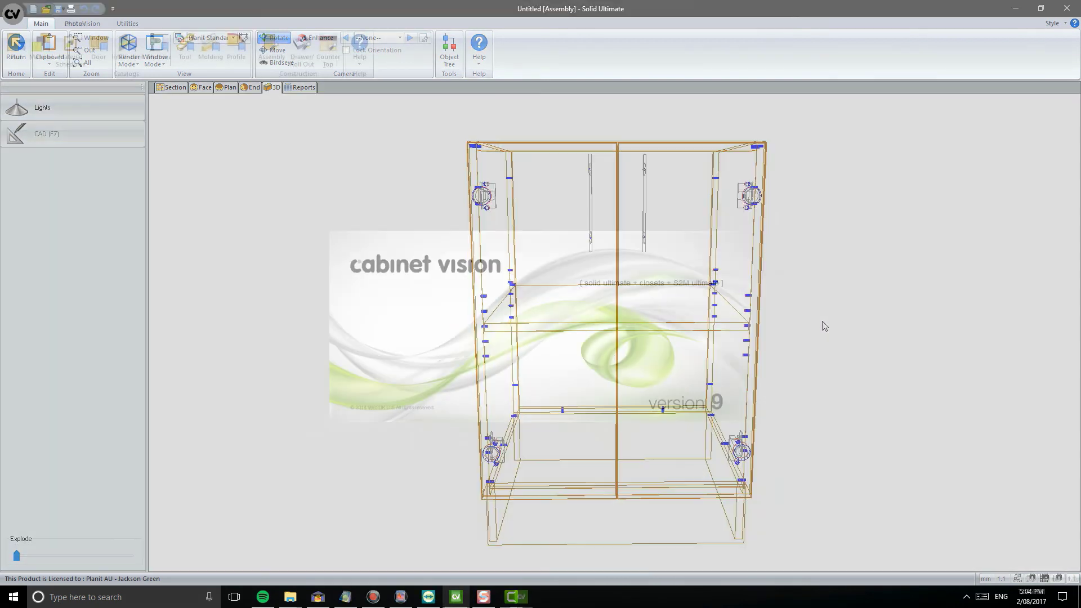